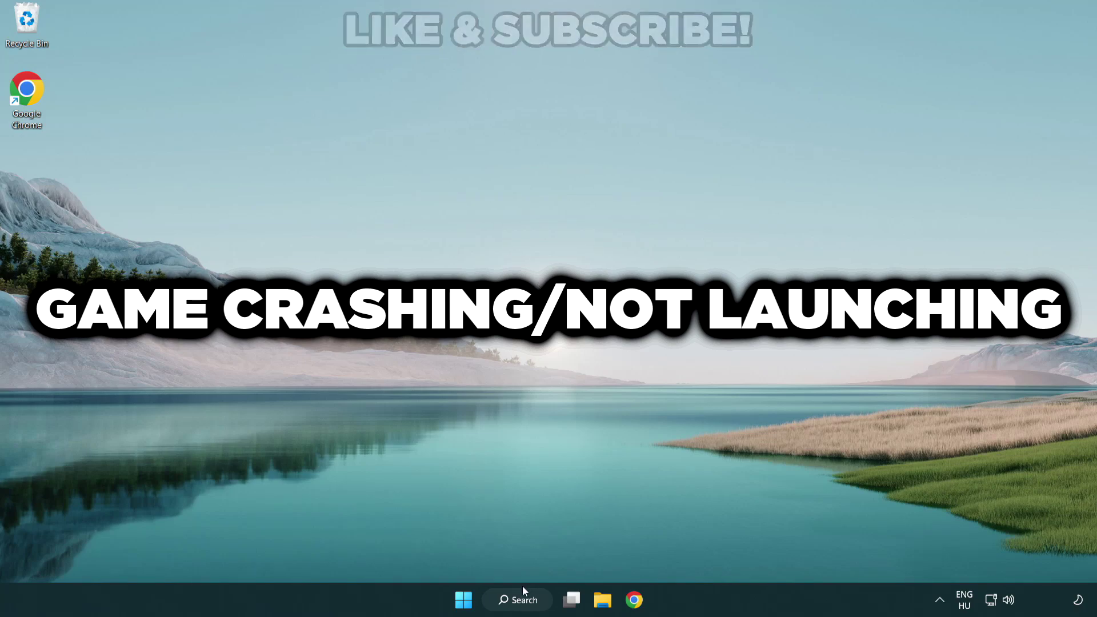
Search Windows for 'device manager' and open Device Manager from the results.
{"action": "left_click", "coordinate": [530, 606]}
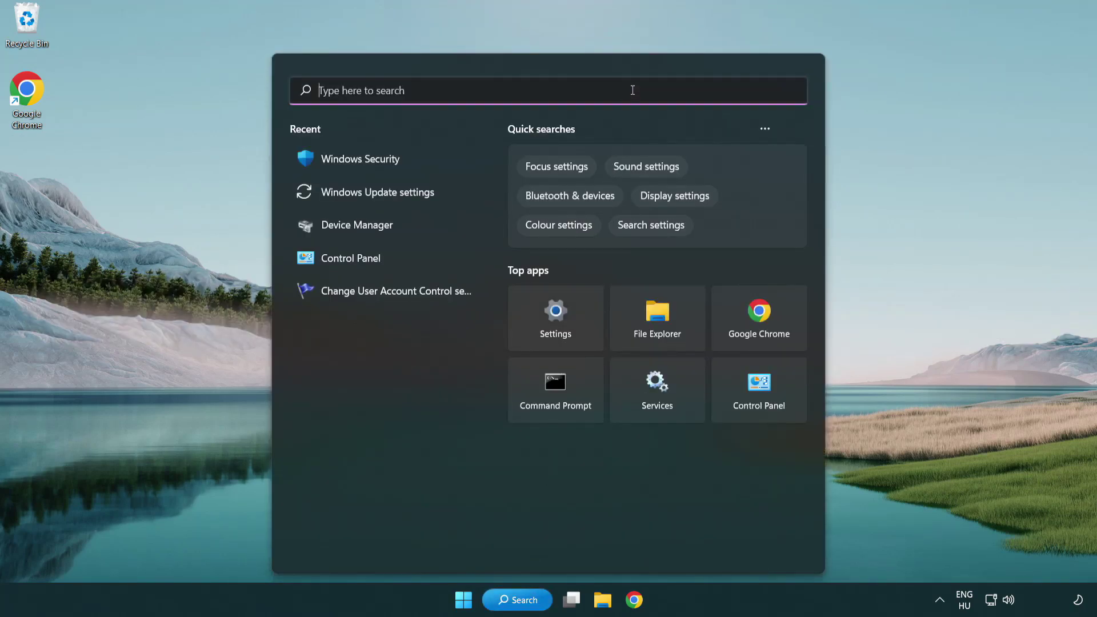
{"action": "type", "text": "device m"}
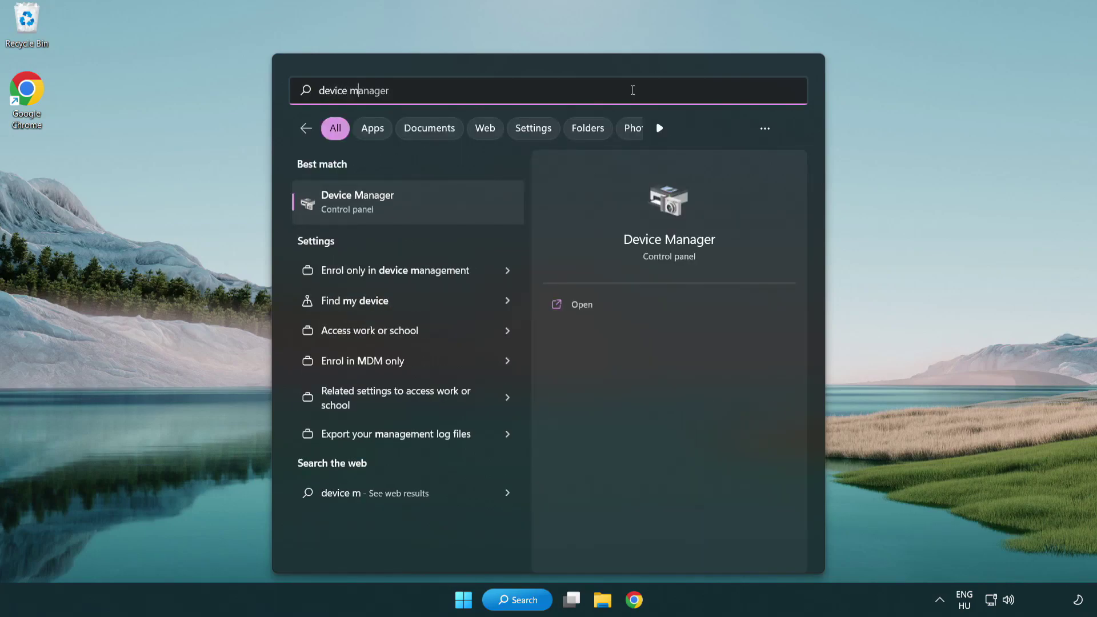
{"action": "type", "text": "anager"}
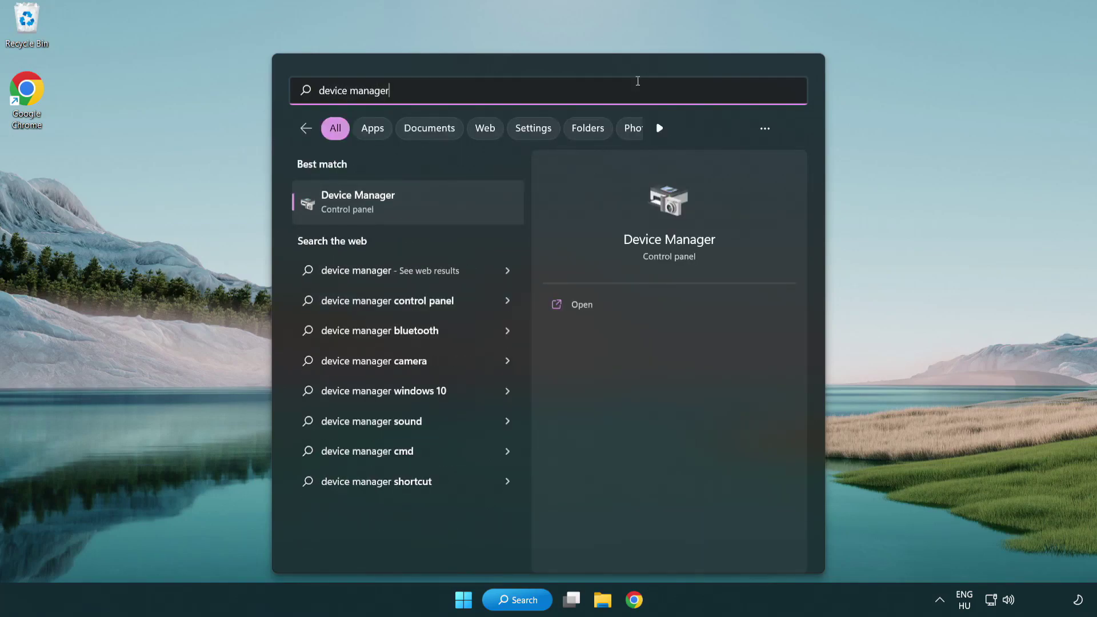
{"action": "left_click", "coordinate": [438, 207]}
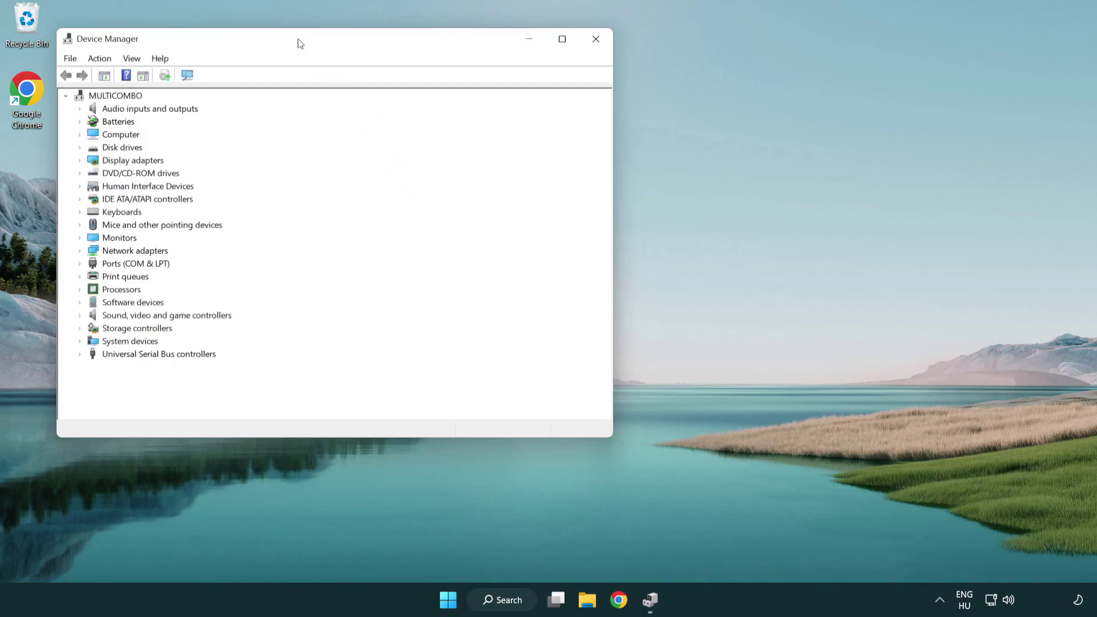
Update the VMware SVGA 3D display adapter driver by automatic search, confirming the best driver is installed.
{"action": "left_click_drag", "start_coordinate": [300, 44], "coordinate": [483, 111]}
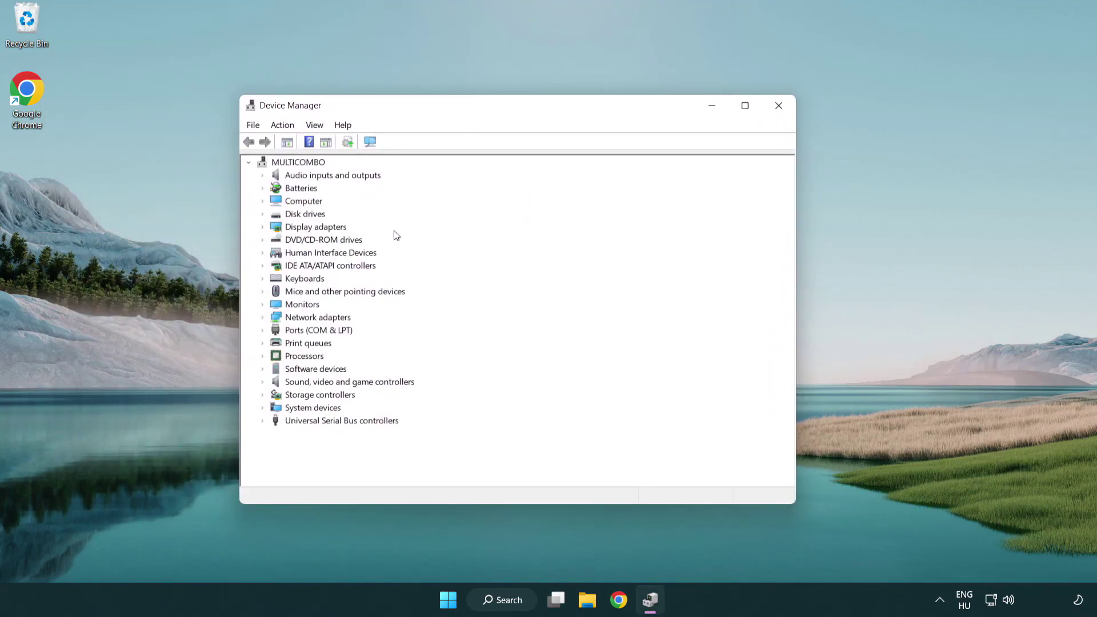
{"action": "left_click", "coordinate": [300, 229]}
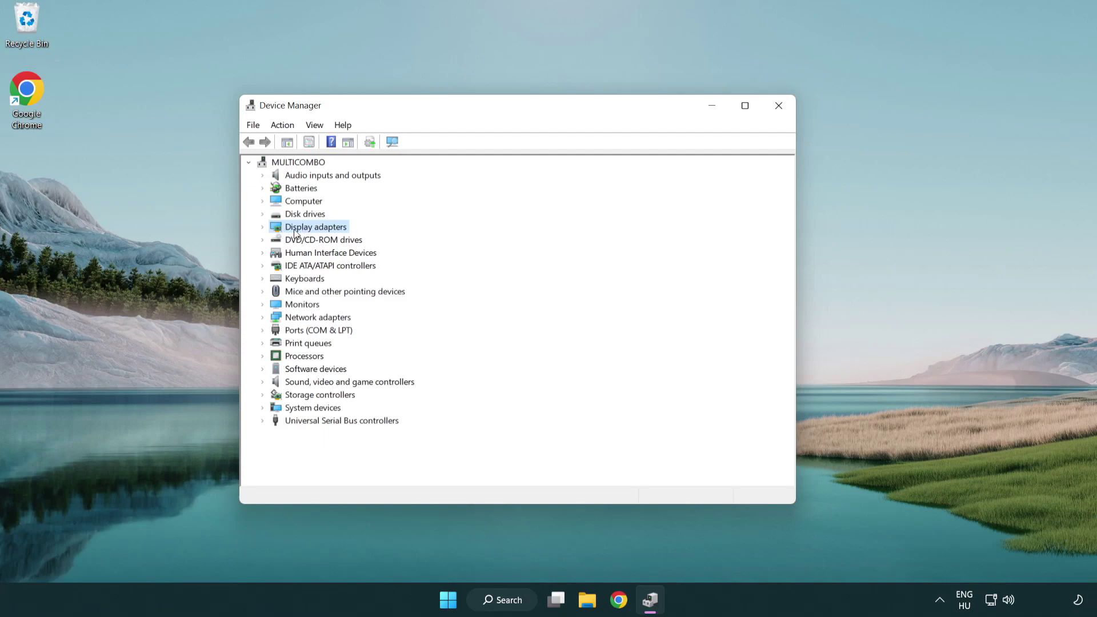
{"action": "left_click", "coordinate": [262, 227]}
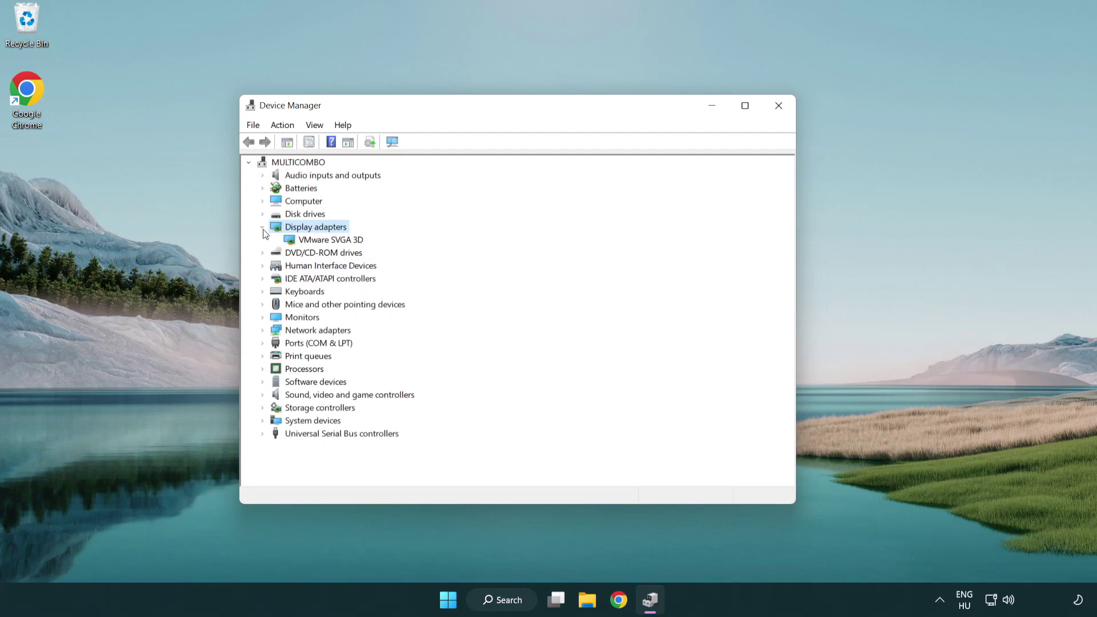
{"action": "left_click", "coordinate": [327, 242]}
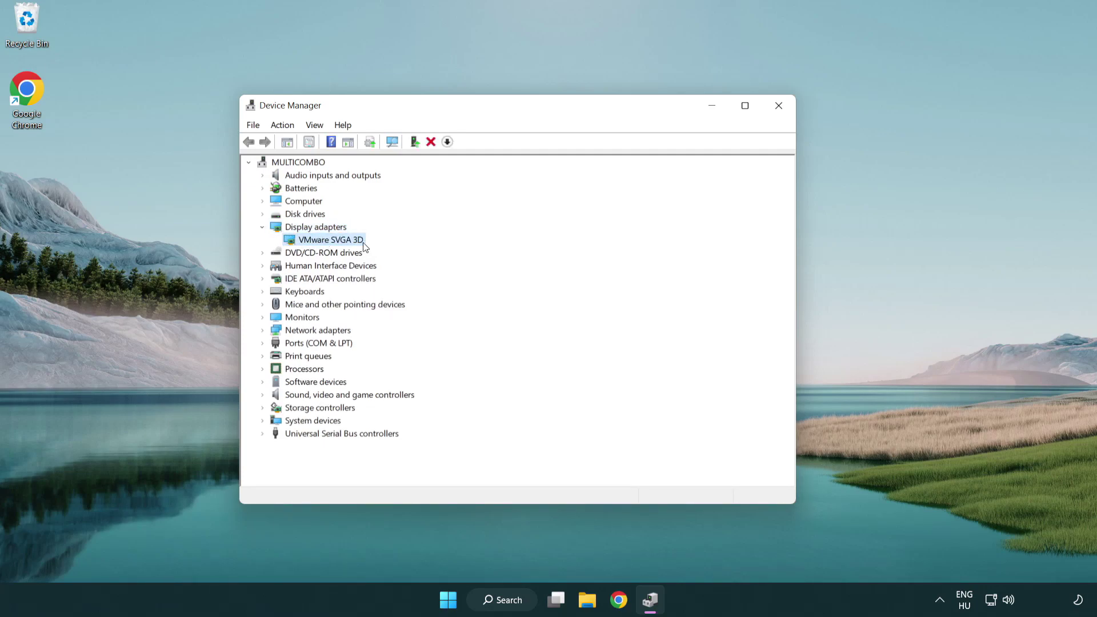
{"action": "right_click", "coordinate": [327, 244]}
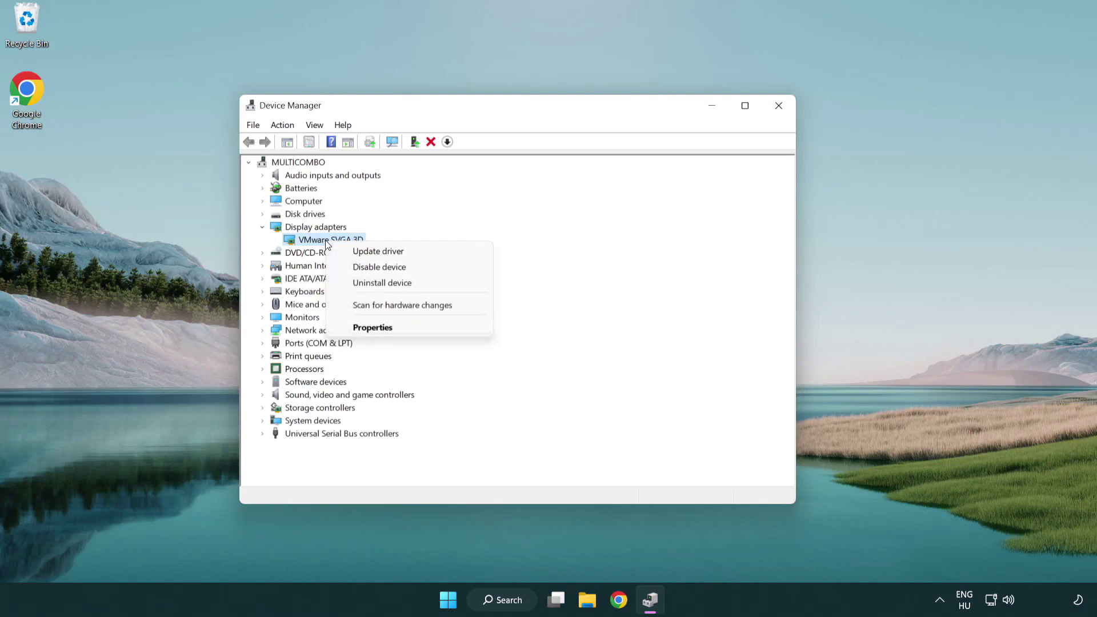
{"action": "left_click", "coordinate": [432, 254]}
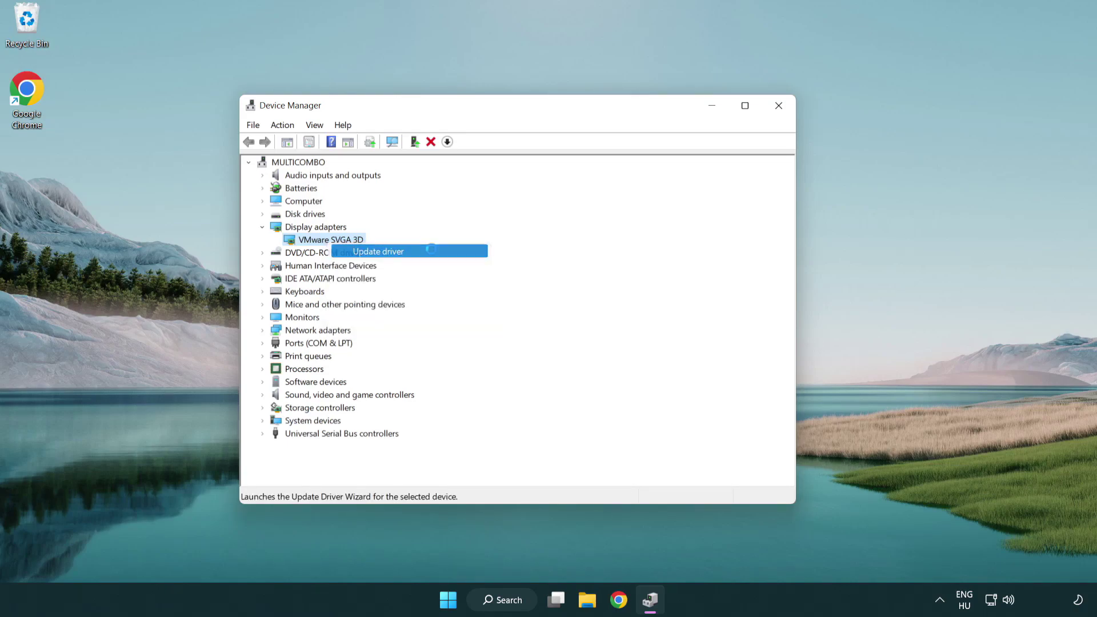
{"action": "left_click_drag", "start_coordinate": [452, 168], "coordinate": [475, 160]}
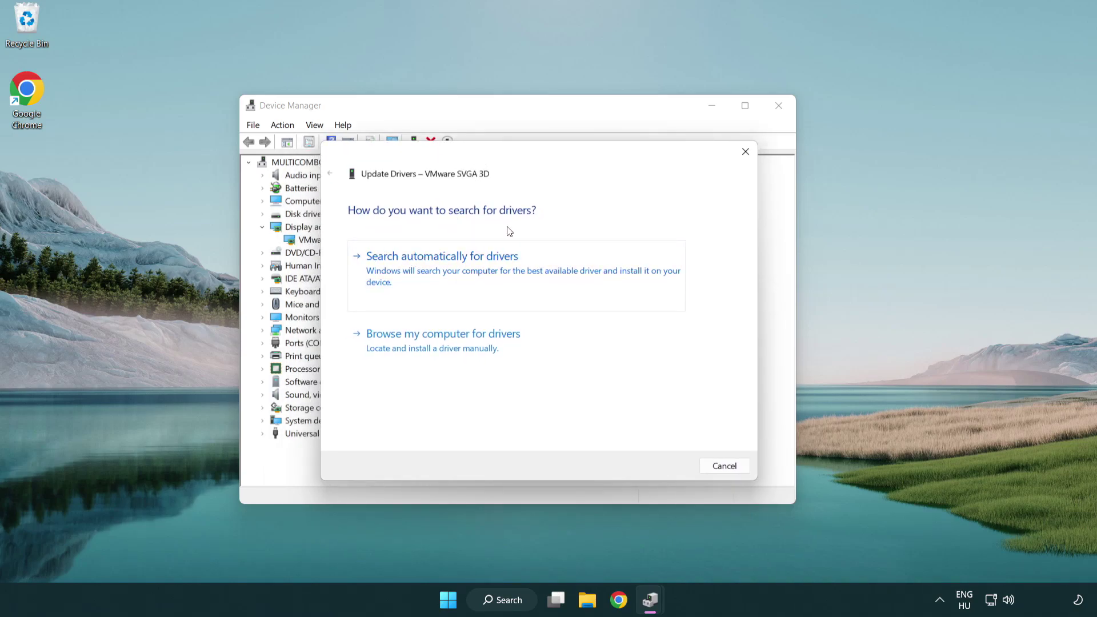
{"action": "left_click", "coordinate": [483, 268]}
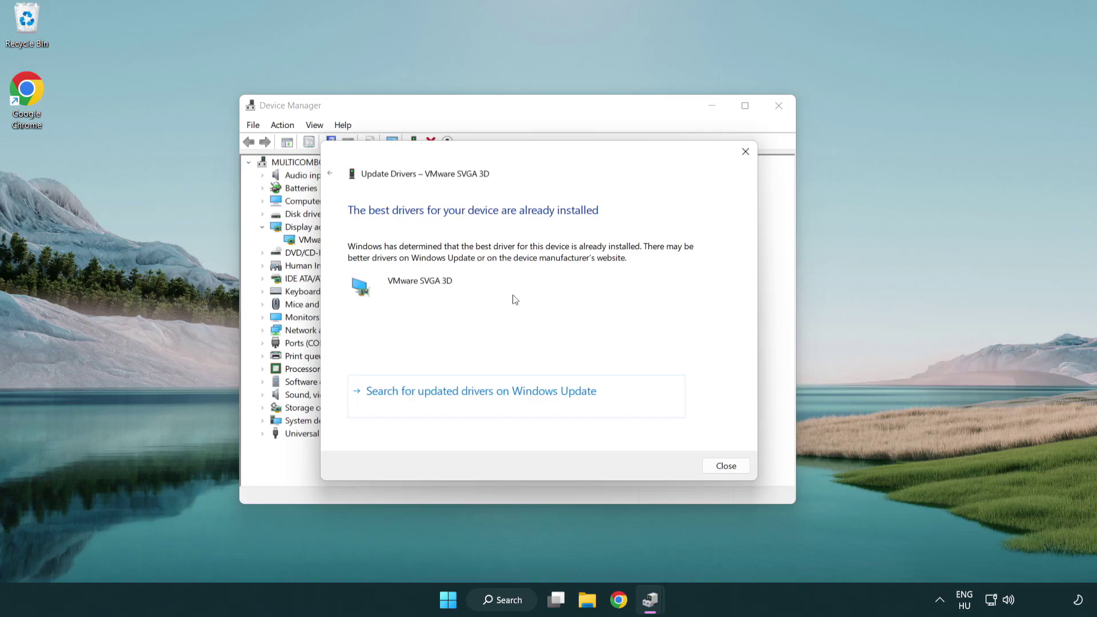
{"action": "left_click", "coordinate": [727, 468]}
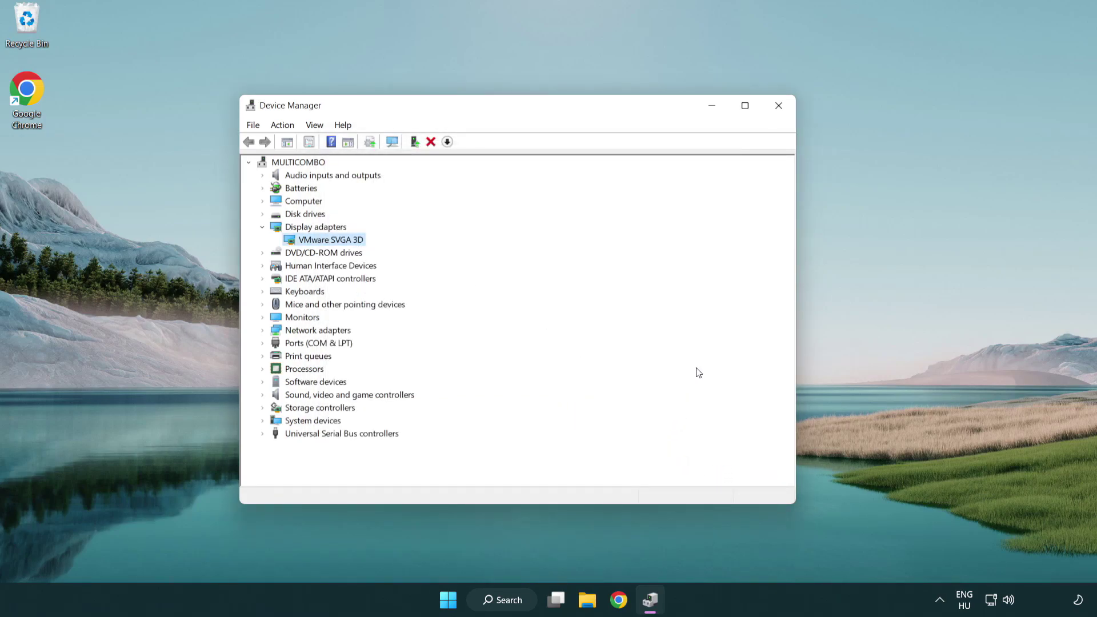
Close Device Manager and open Windows Update settings through a search for 'update'.
{"action": "left_click", "coordinate": [781, 110]}
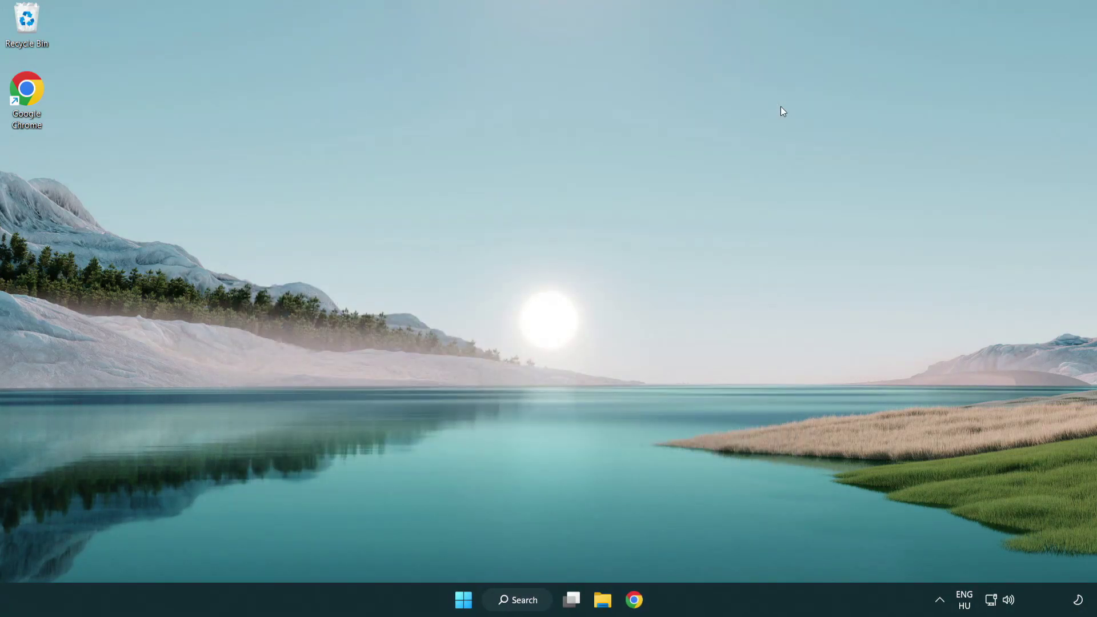
{"action": "left_click", "coordinate": [527, 598]}
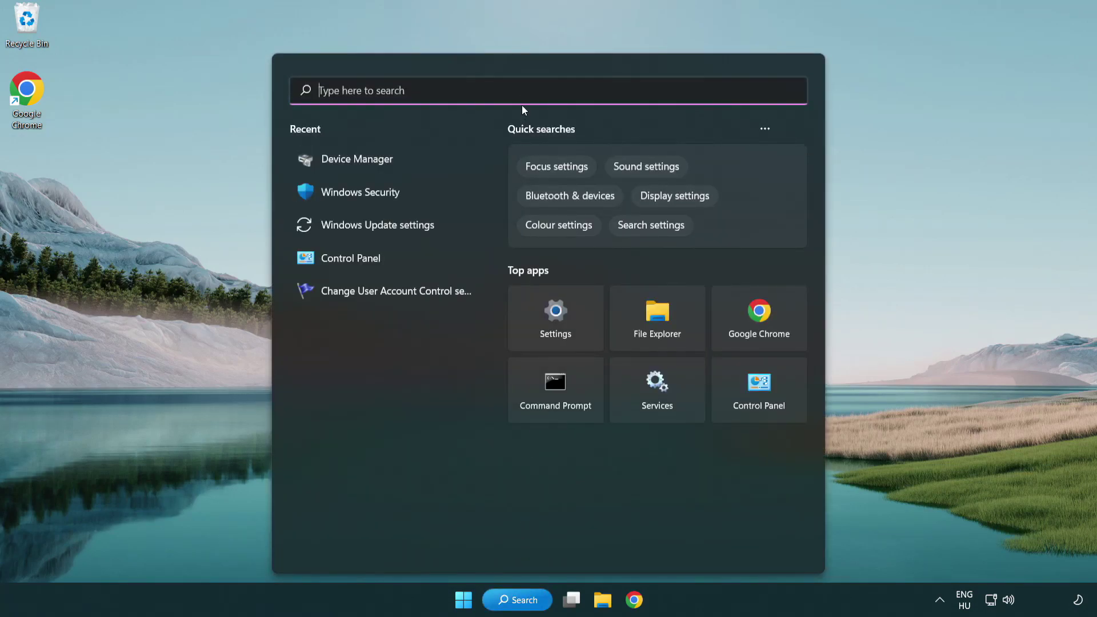
{"action": "type", "text": "update"}
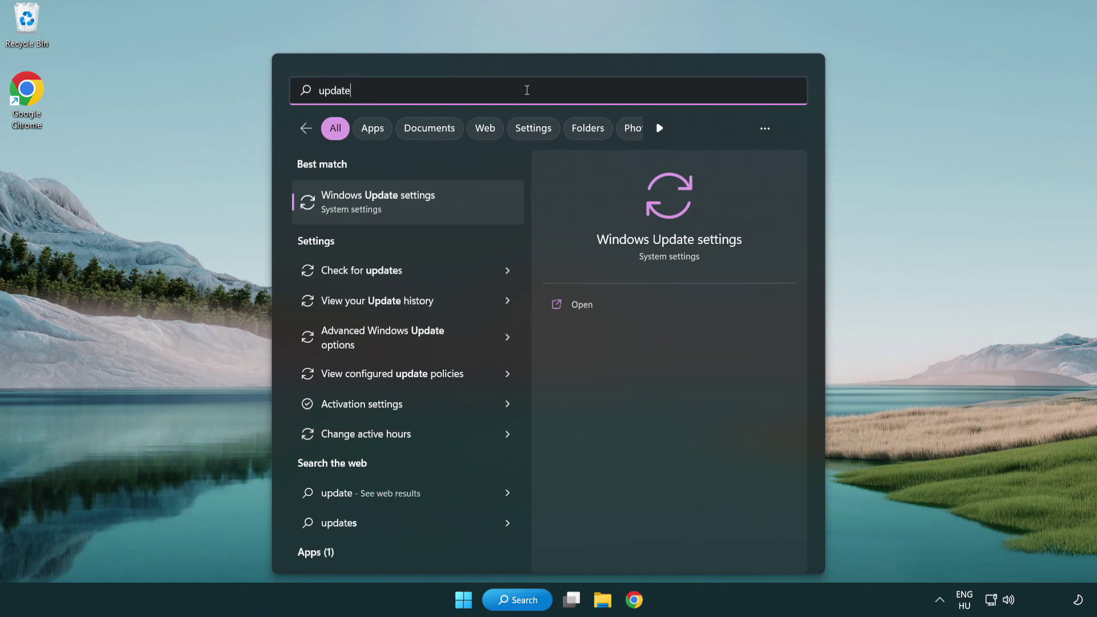
{"action": "left_click", "coordinate": [427, 206]}
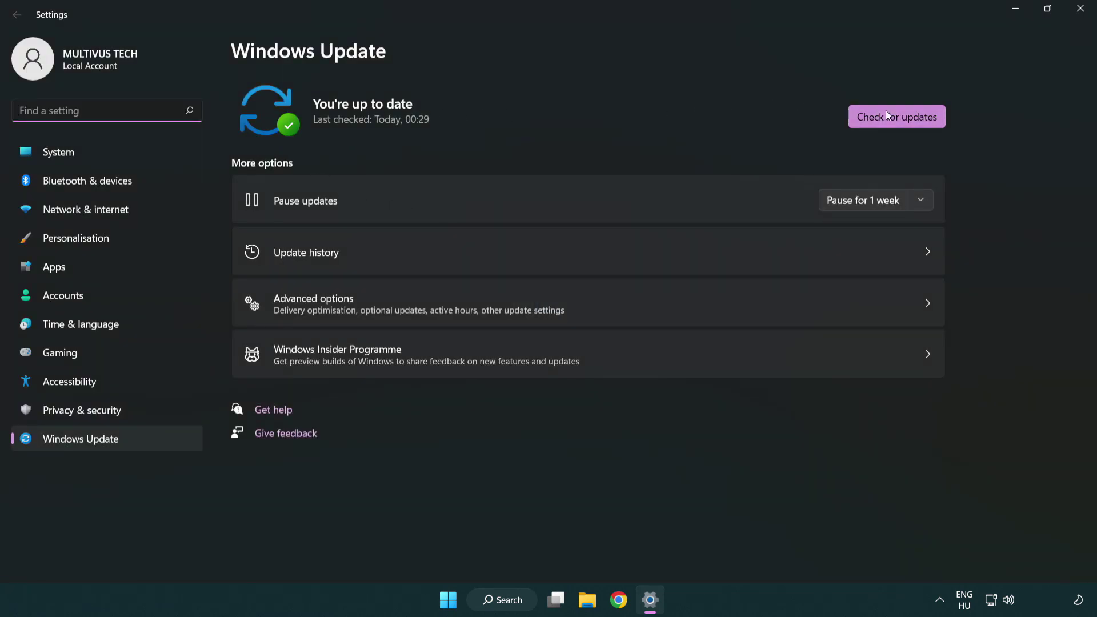
Run a Windows Update check, confirm the PC is up to date, and close Settings.
{"action": "left_click", "coordinate": [916, 126]}
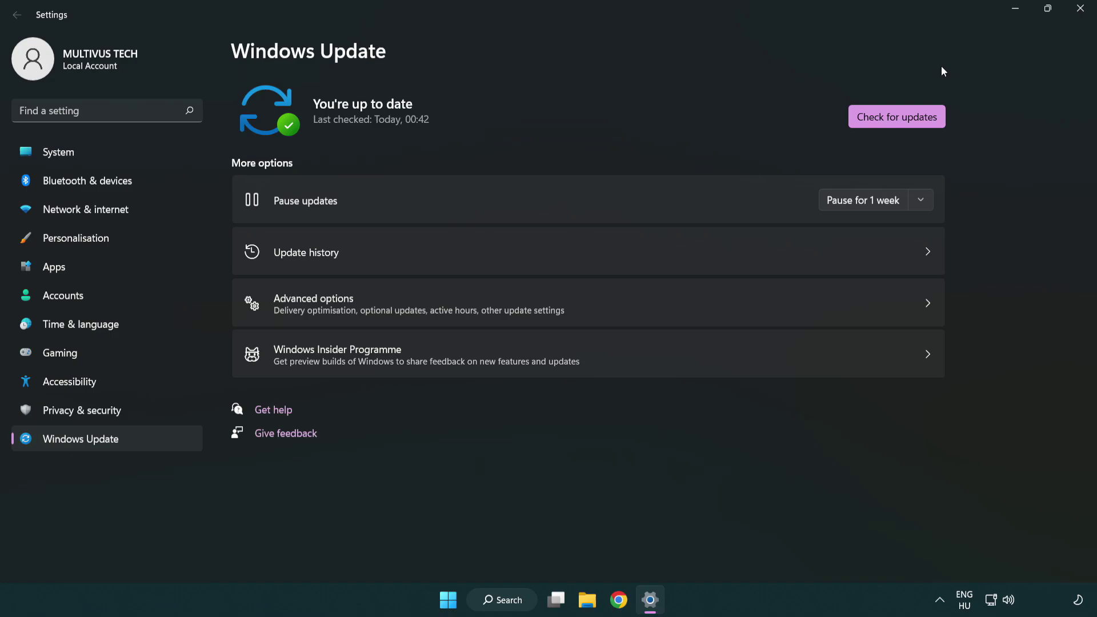
{"action": "left_click", "coordinate": [1077, 16]}
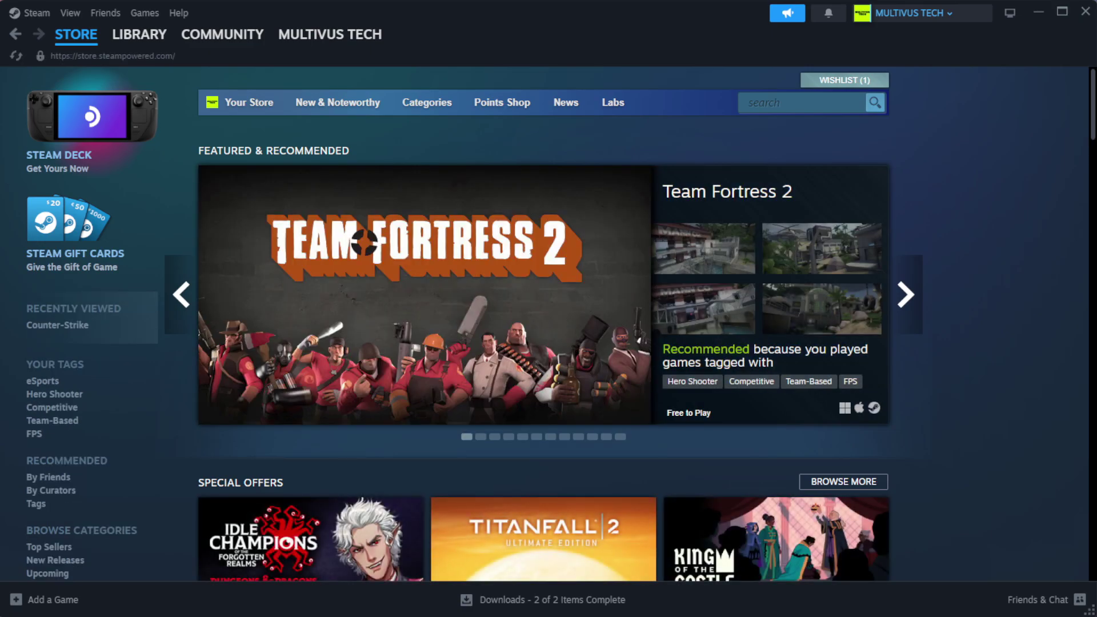
Go to the Steam Library home and bring up actions for the game under Favorites.
{"action": "mouse_move", "coordinate": [138, 42]}
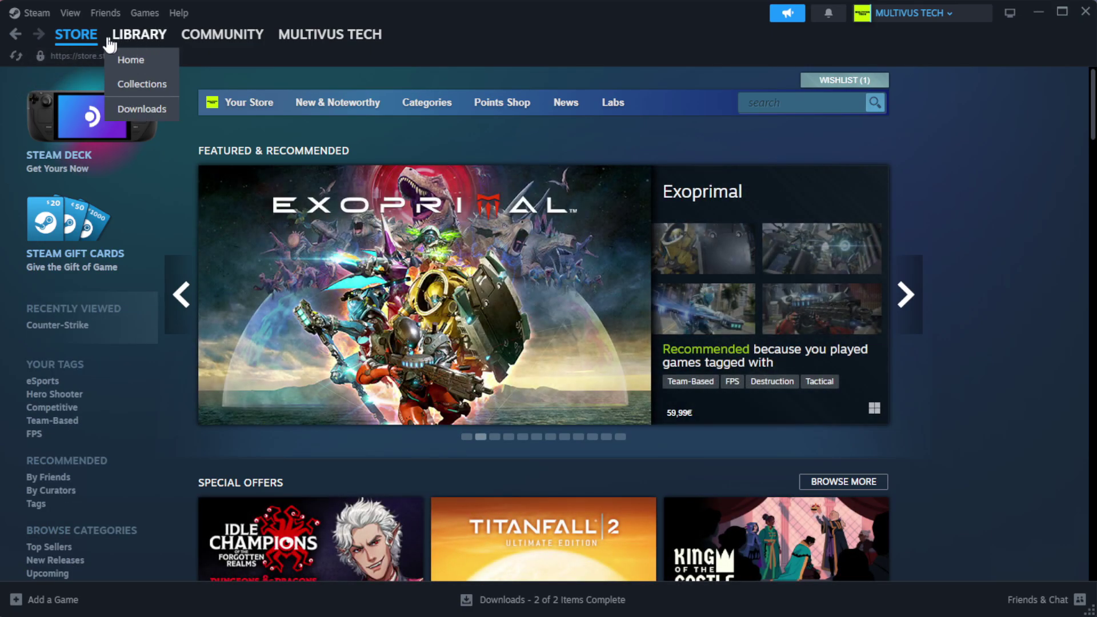
{"action": "left_click", "coordinate": [159, 60]}
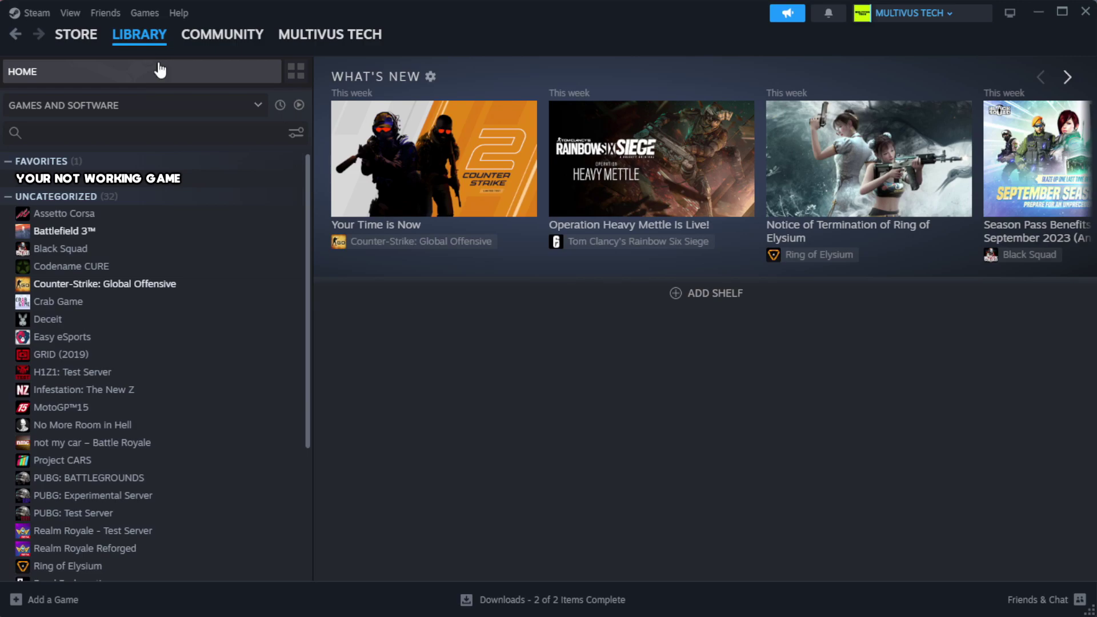
{"action": "right_click", "coordinate": [271, 182]}
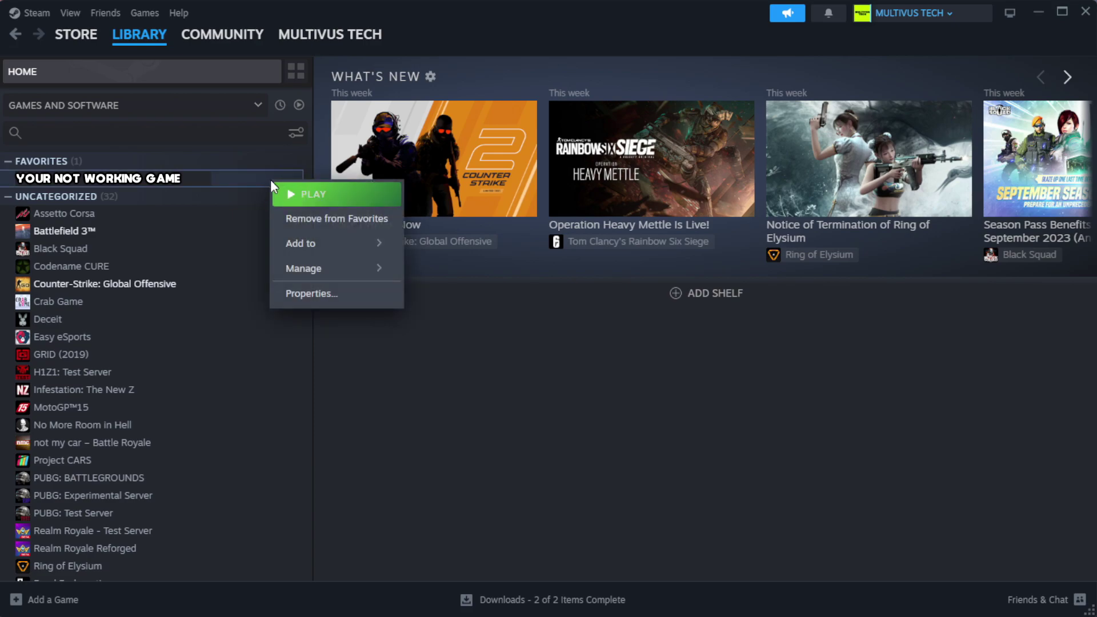
Verify integrity of the game's files from Properties > Installed Files, validating all 1039 files.
{"action": "left_click", "coordinate": [347, 302]}
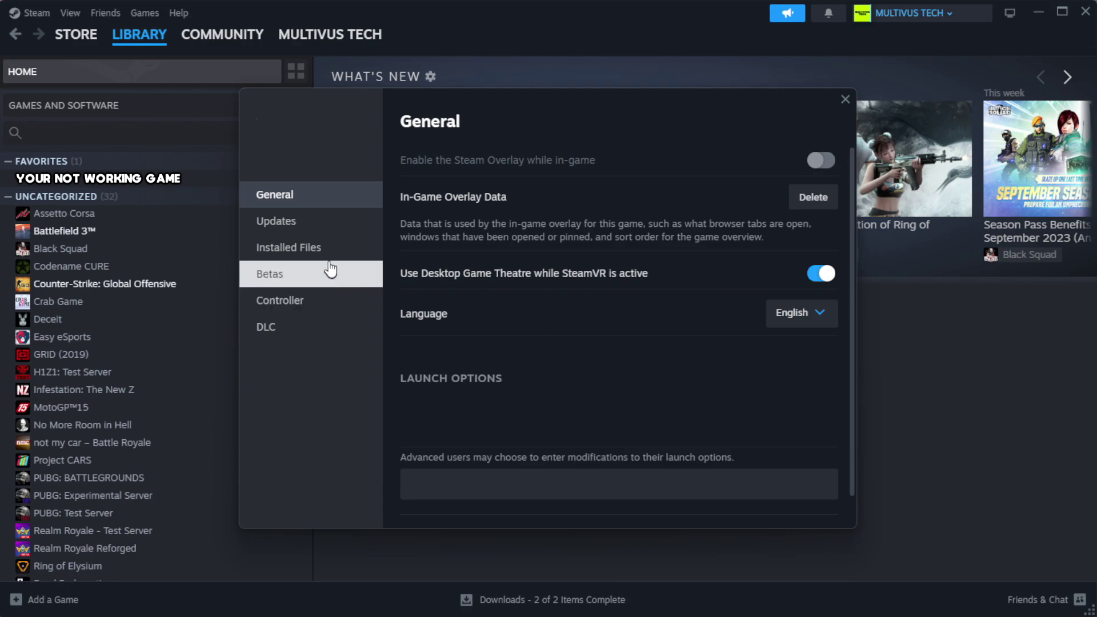
{"action": "left_click", "coordinate": [360, 260]}
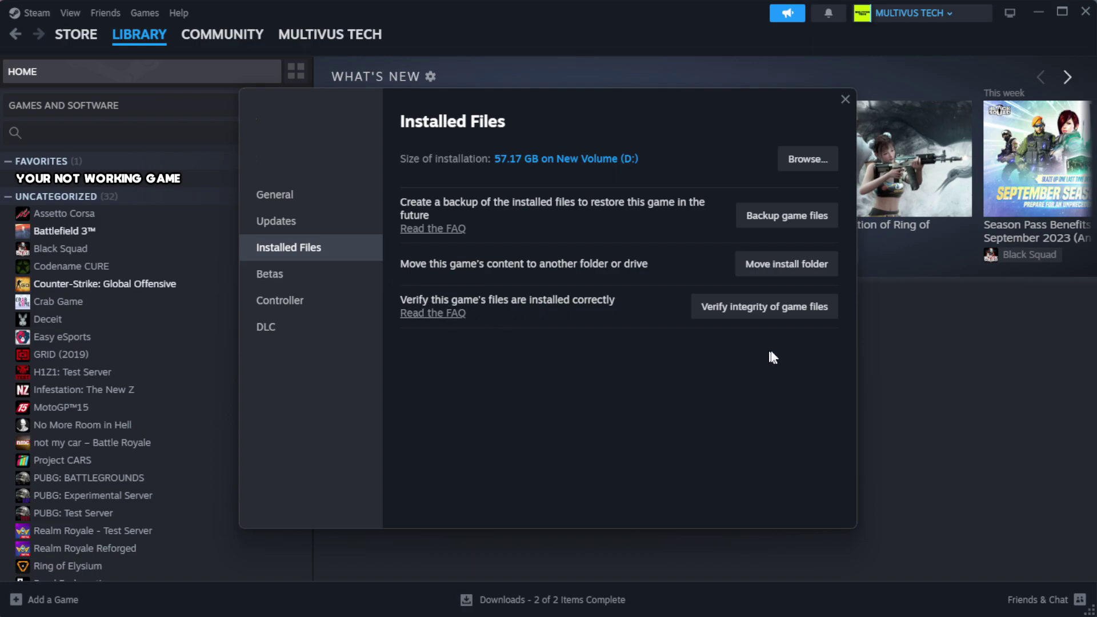
{"action": "left_click", "coordinate": [721, 307]}
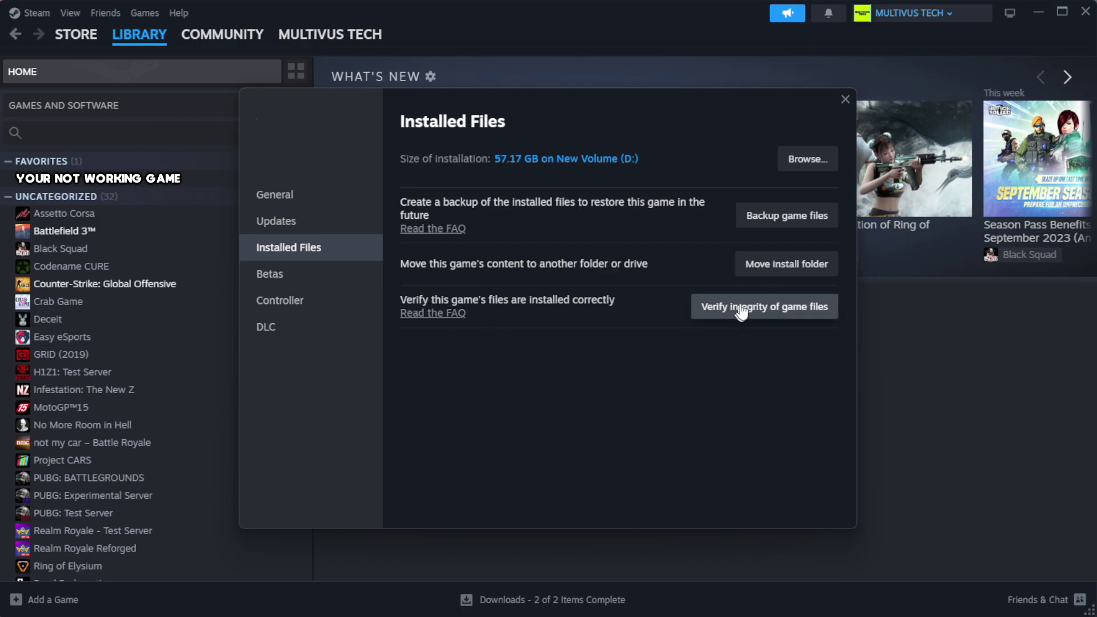
{"action": "left_click", "coordinate": [771, 313]}
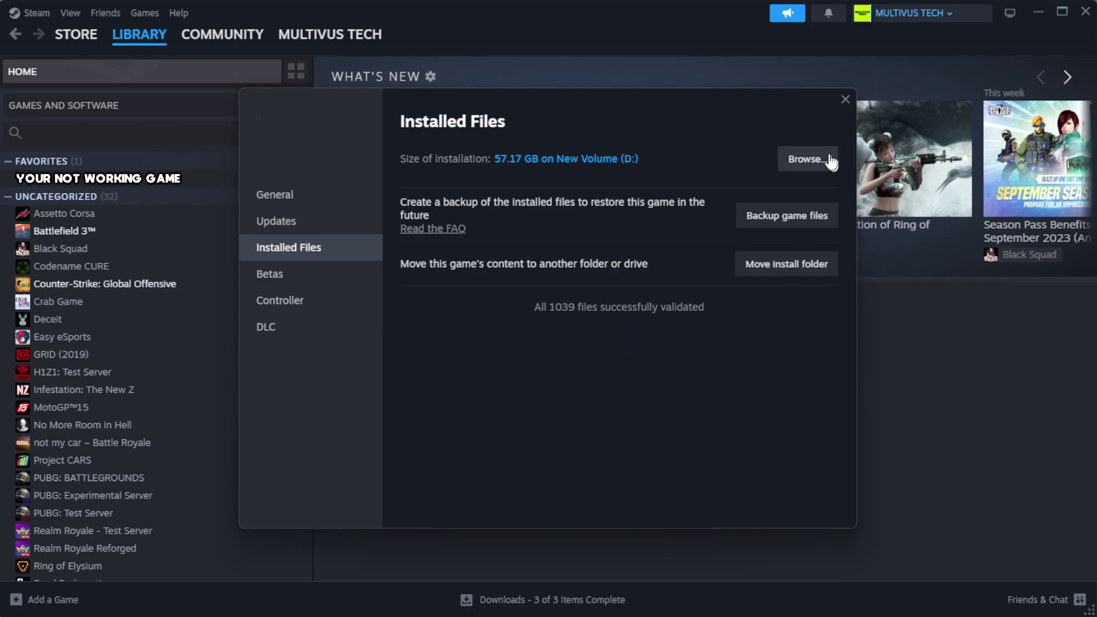
Browse to the game's install folder and open the YOUR NOT WORKING GAME shortcut's properties.
{"action": "left_click", "coordinate": [806, 165]}
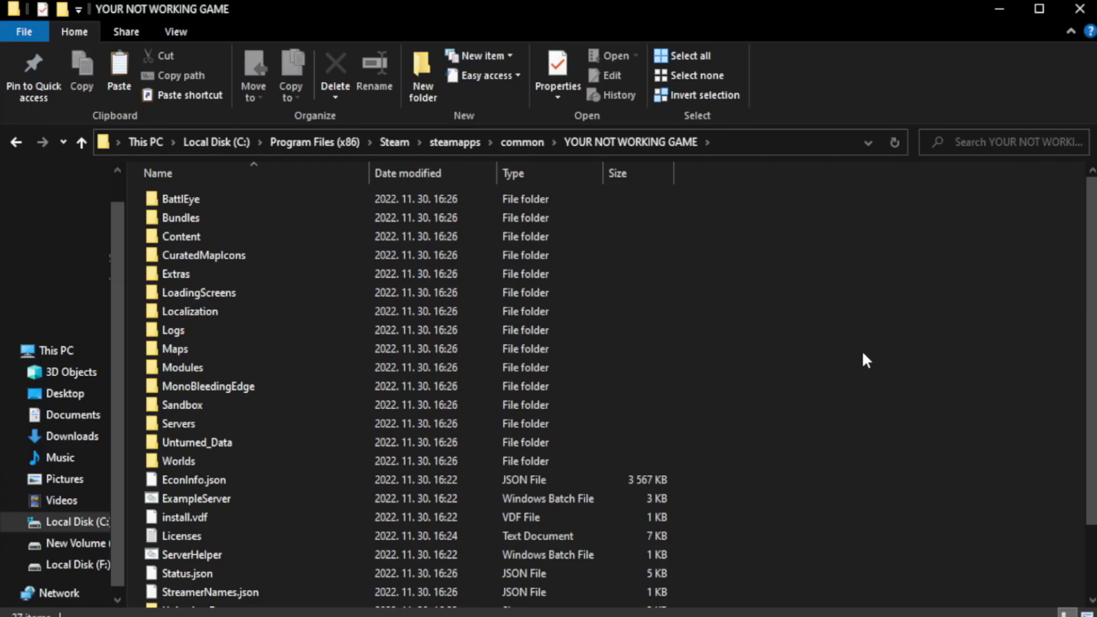
{"action": "scroll", "coordinate": [1092, 412], "scroll_direction": "down", "scroll_amount": 2}
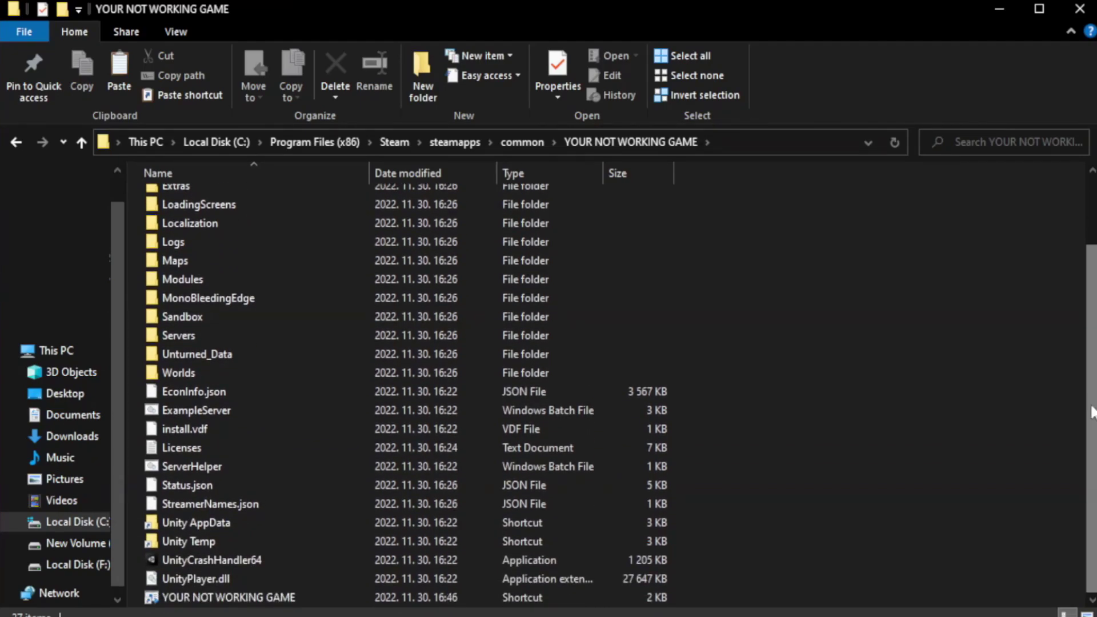
{"action": "left_click", "coordinate": [400, 598]}
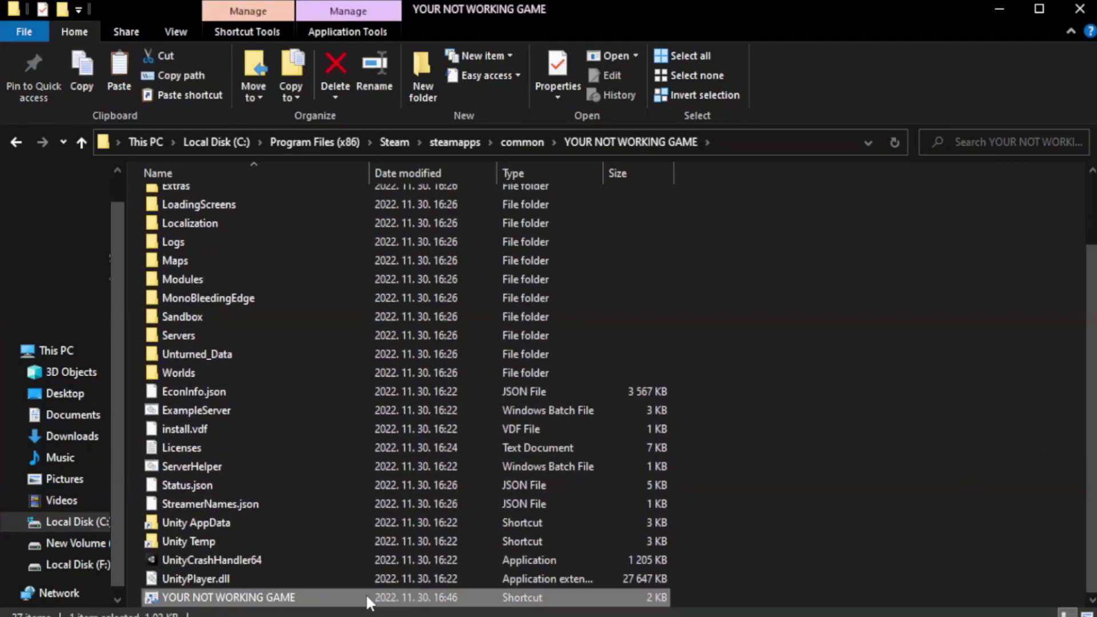
{"action": "right_click", "coordinate": [367, 599]}
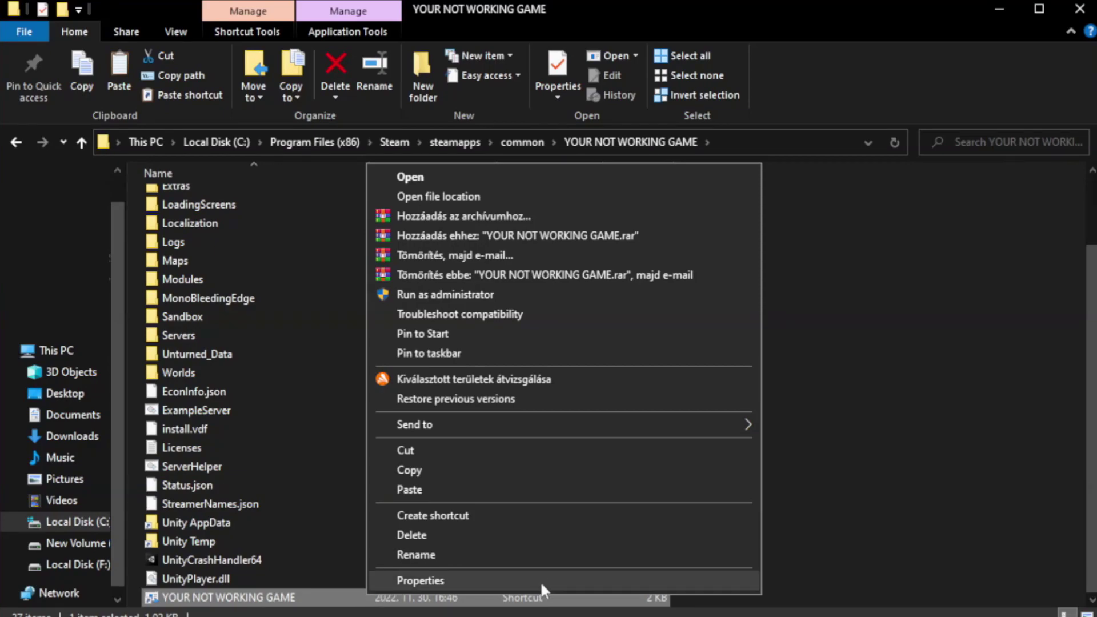
{"action": "left_click", "coordinate": [559, 580]}
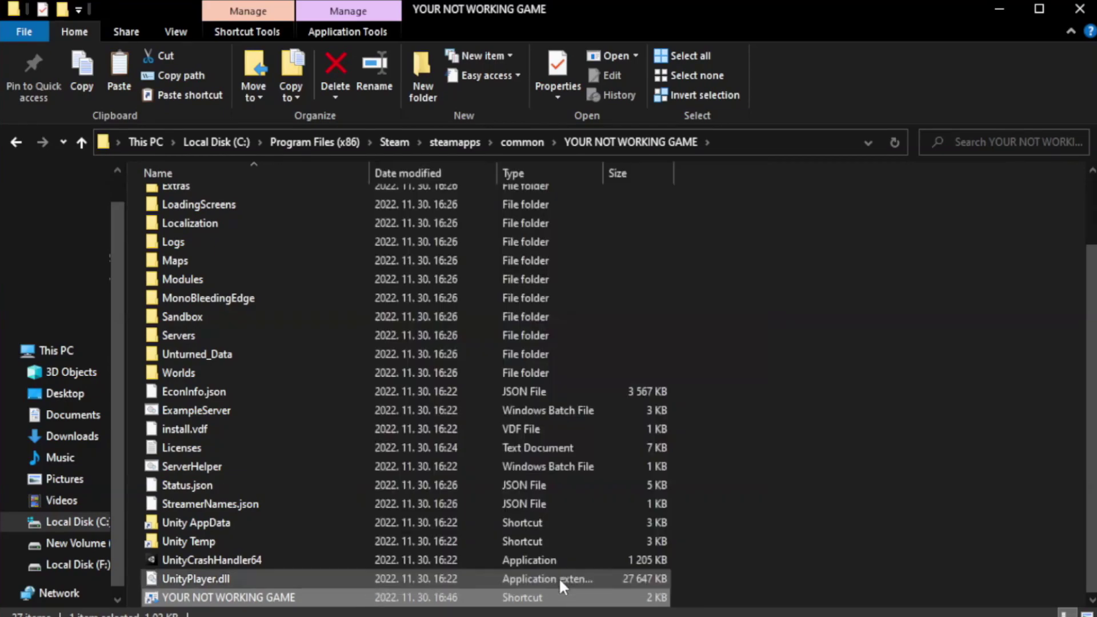
Set the shortcut to Windows 8 compatibility mode, fullscreen optimizations off, run as administrator, and apply.
{"action": "left_click_drag", "start_coordinate": [547, 309], "coordinate": [551, 112]}
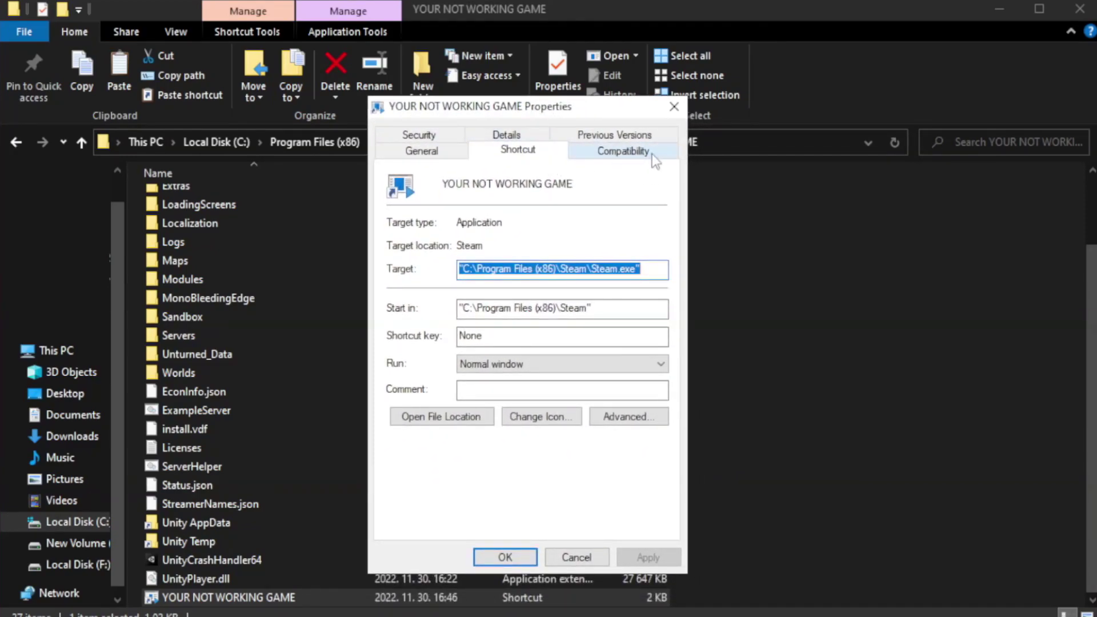
{"action": "left_click", "coordinate": [617, 153]}
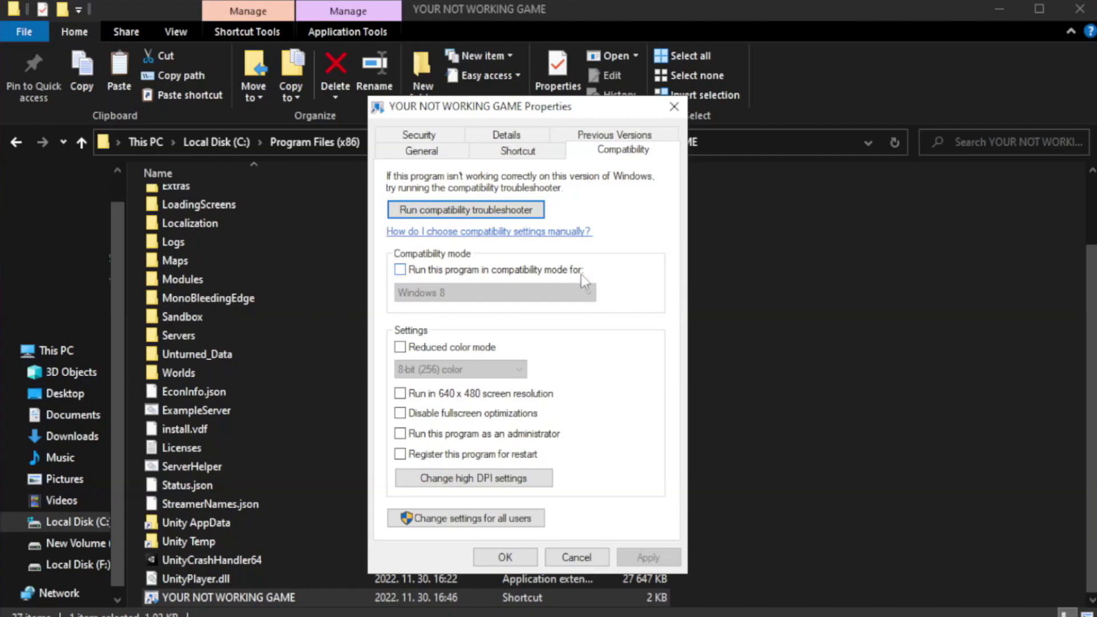
{"action": "left_click", "coordinate": [434, 270]}
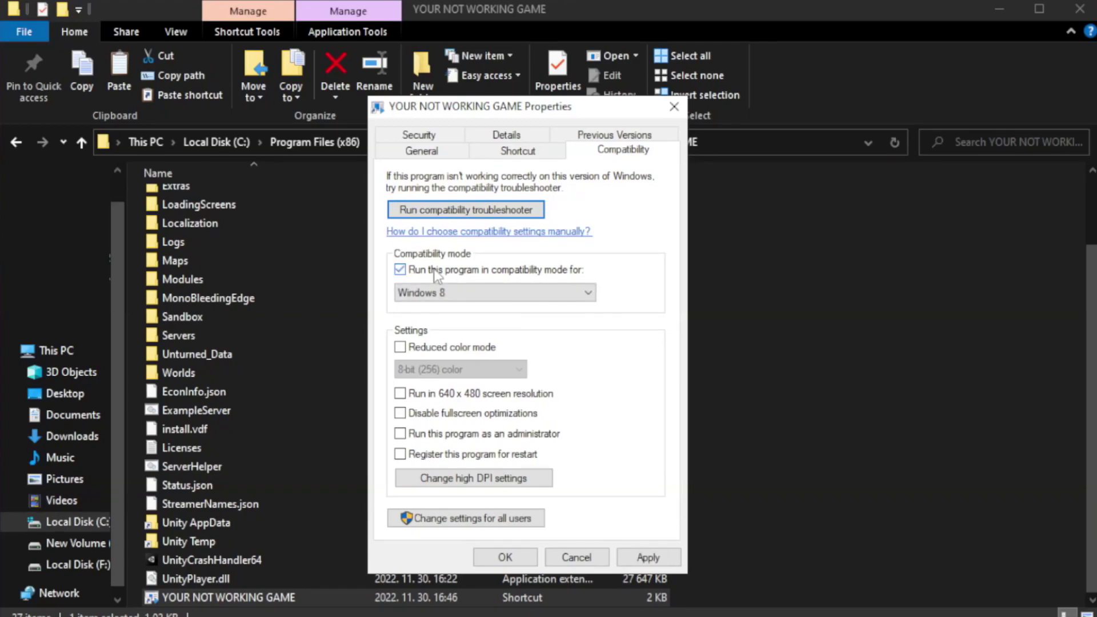
{"action": "left_click", "coordinate": [483, 290]}
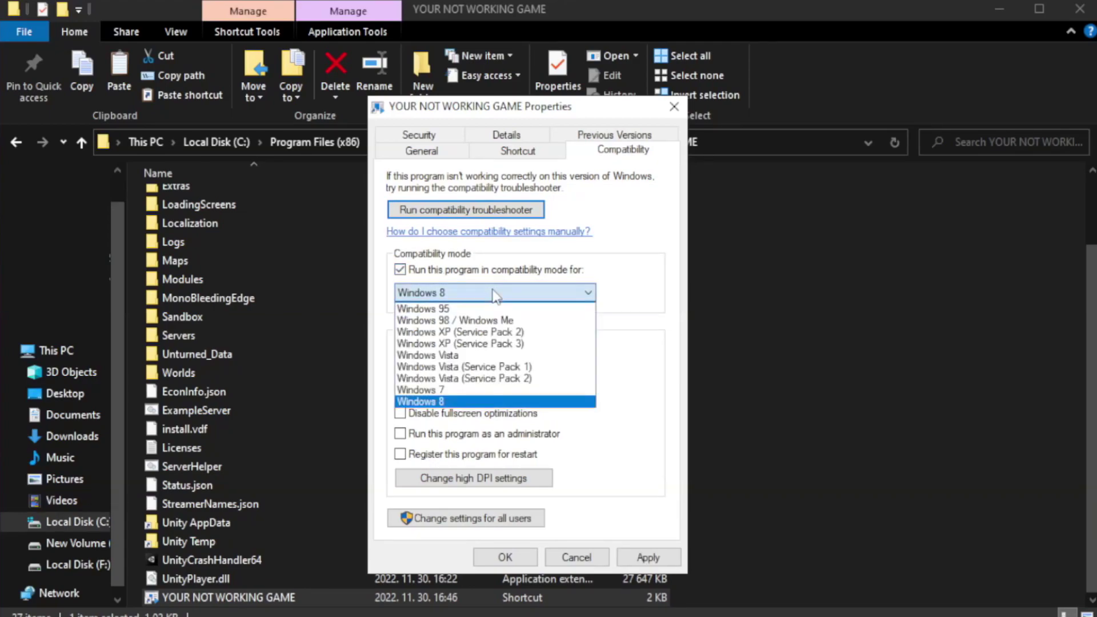
{"action": "left_click", "coordinate": [465, 403]}
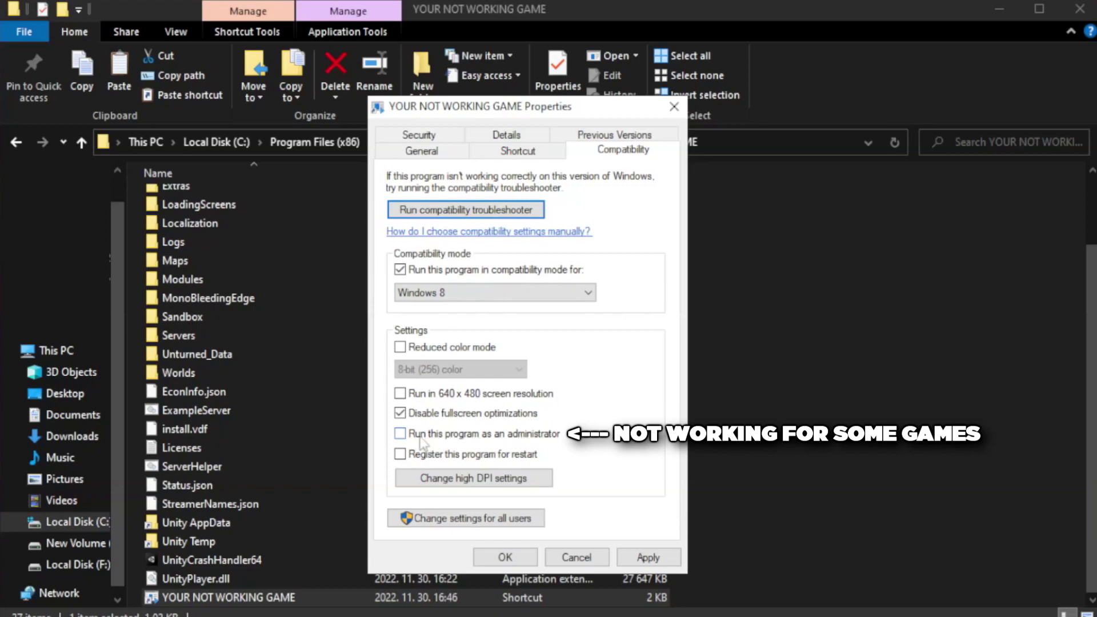
{"action": "left_click", "coordinate": [431, 441]}
{"action": "left_click", "coordinate": [648, 558]}
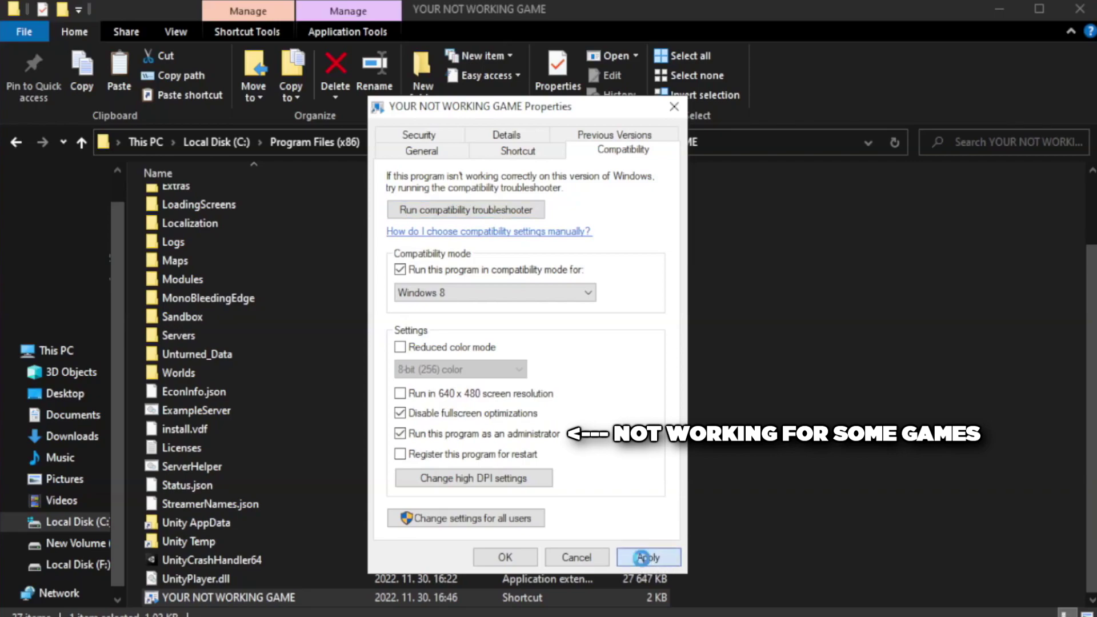
{"action": "left_click", "coordinate": [505, 557]}
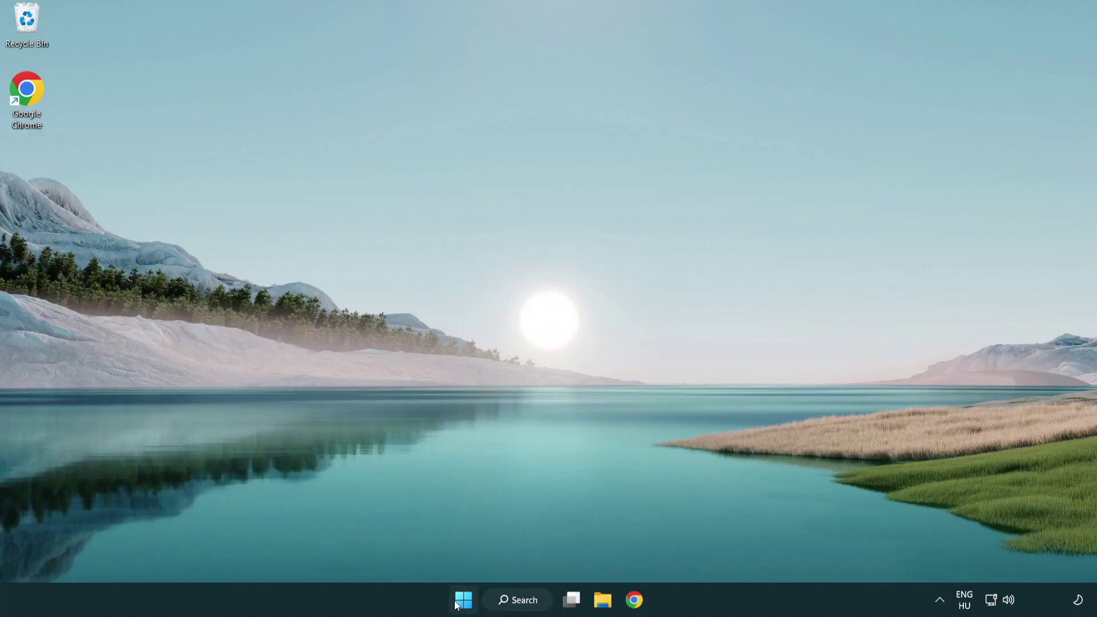
Open Task Manager from the Start button's menu and show the Startup apps list.
{"action": "right_click", "coordinate": [464, 605]}
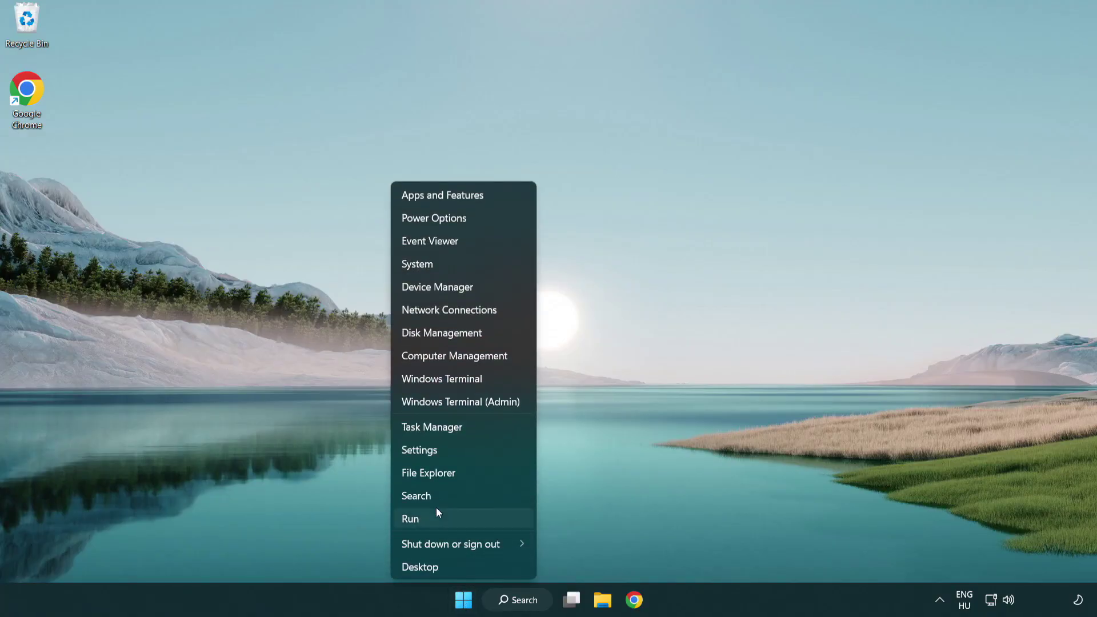
{"action": "left_click", "coordinate": [485, 434]}
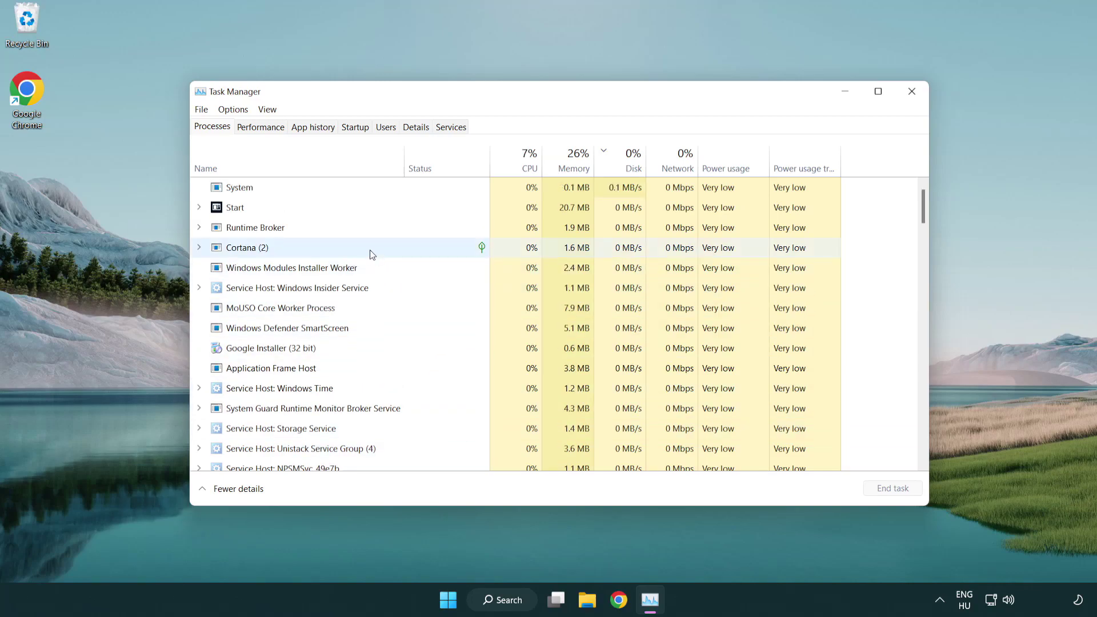
{"action": "left_click", "coordinate": [359, 133]}
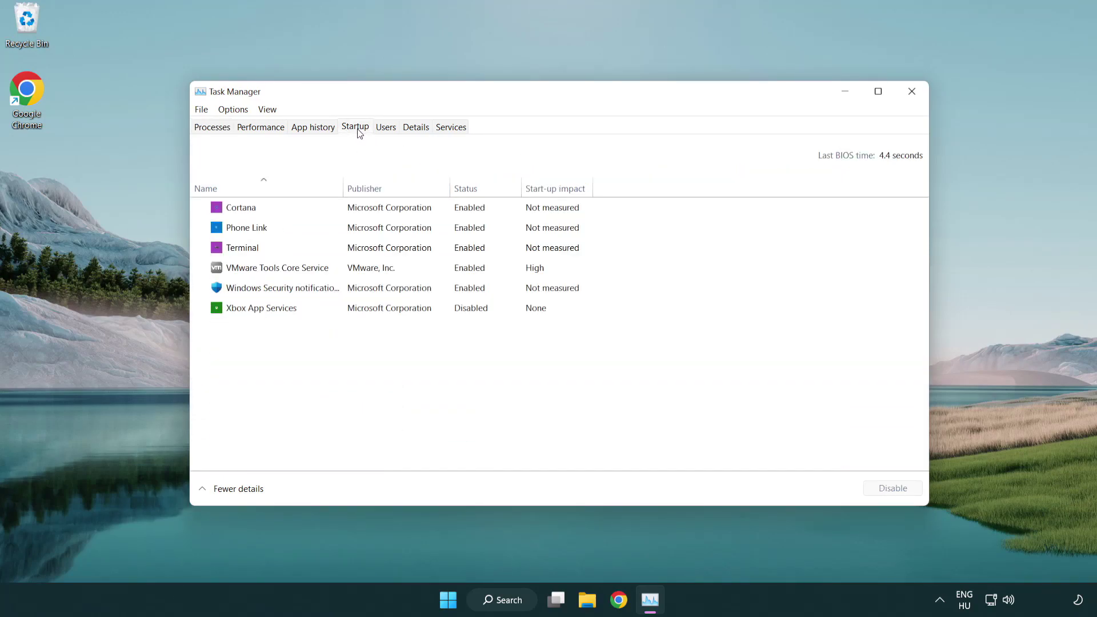
Disable Terminal, Phone Link, Cortana and Windows Security notification at startup, then close Task Manager.
{"action": "left_click", "coordinate": [360, 252]}
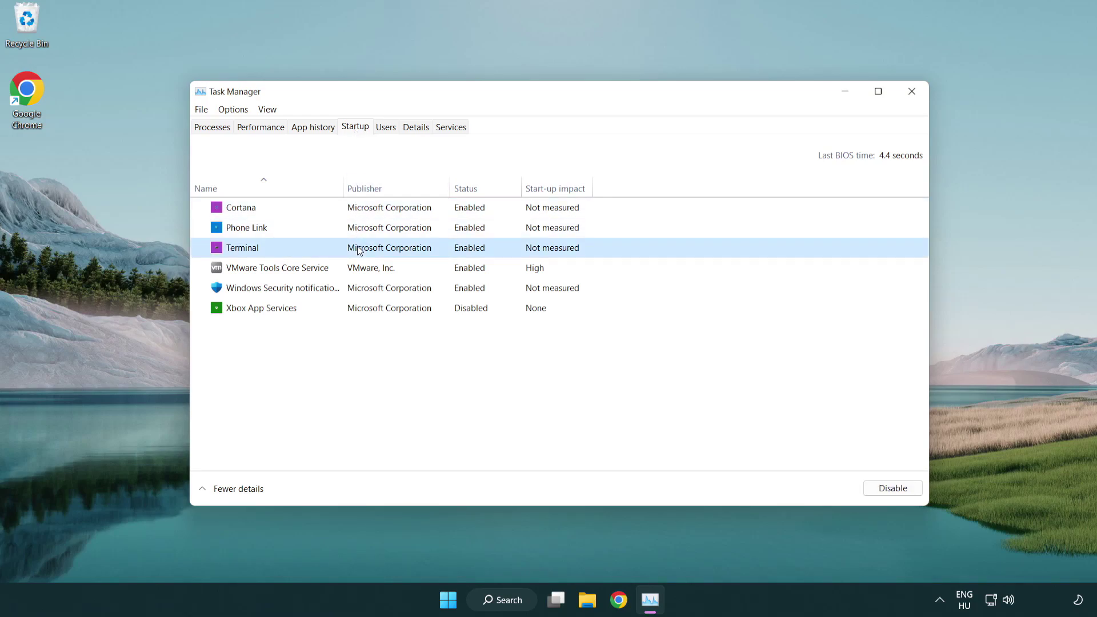
{"action": "left_click", "coordinate": [880, 488]}
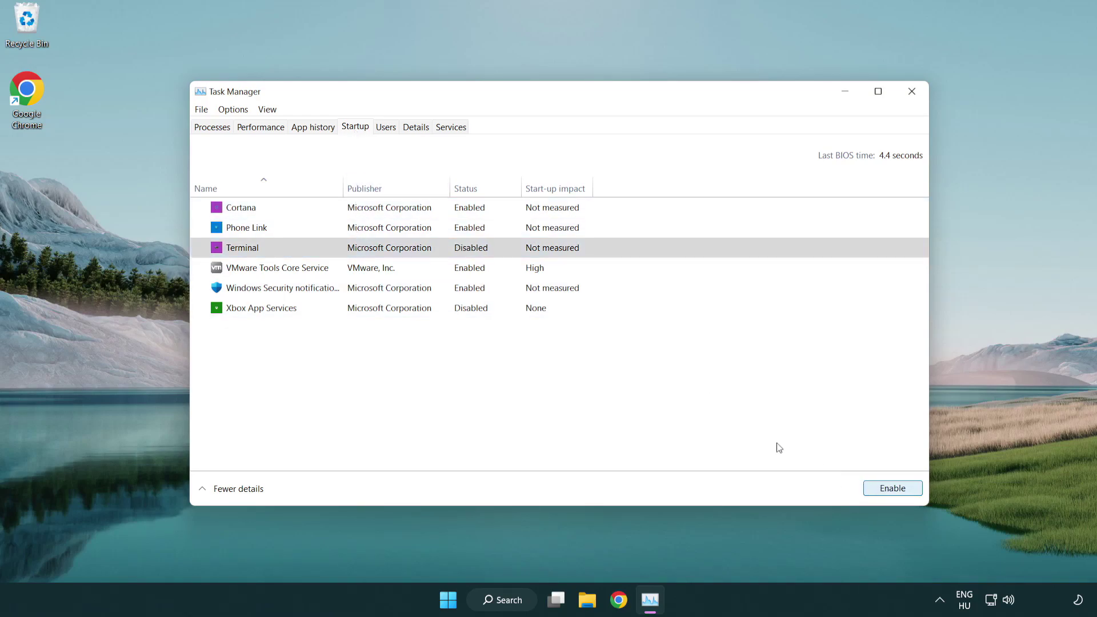
{"action": "left_click", "coordinate": [459, 231]}
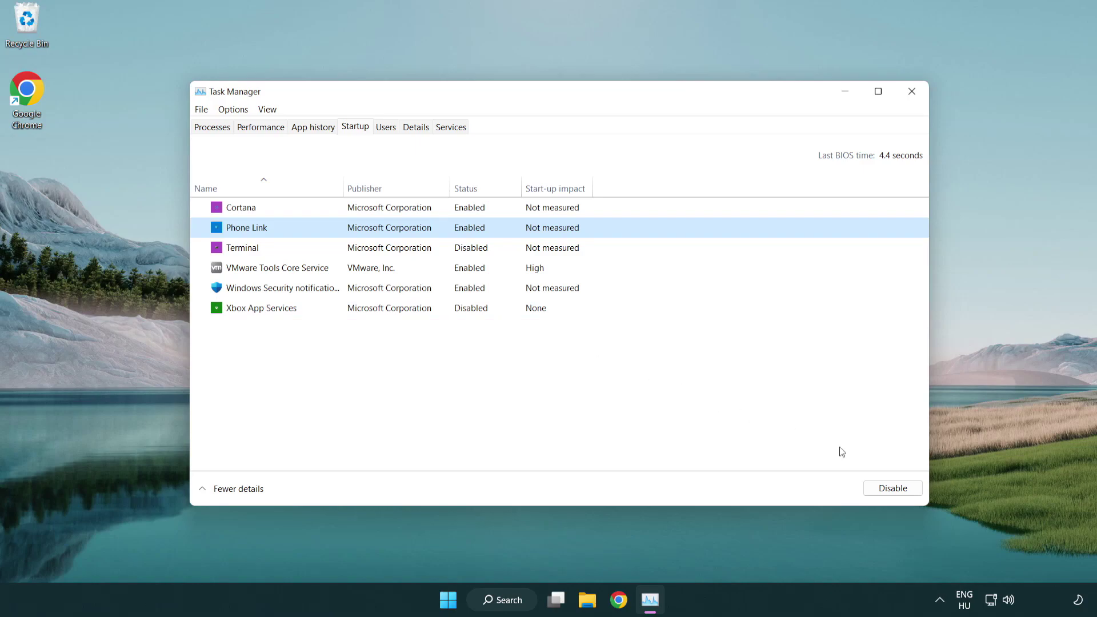
{"action": "left_click", "coordinate": [892, 490]}
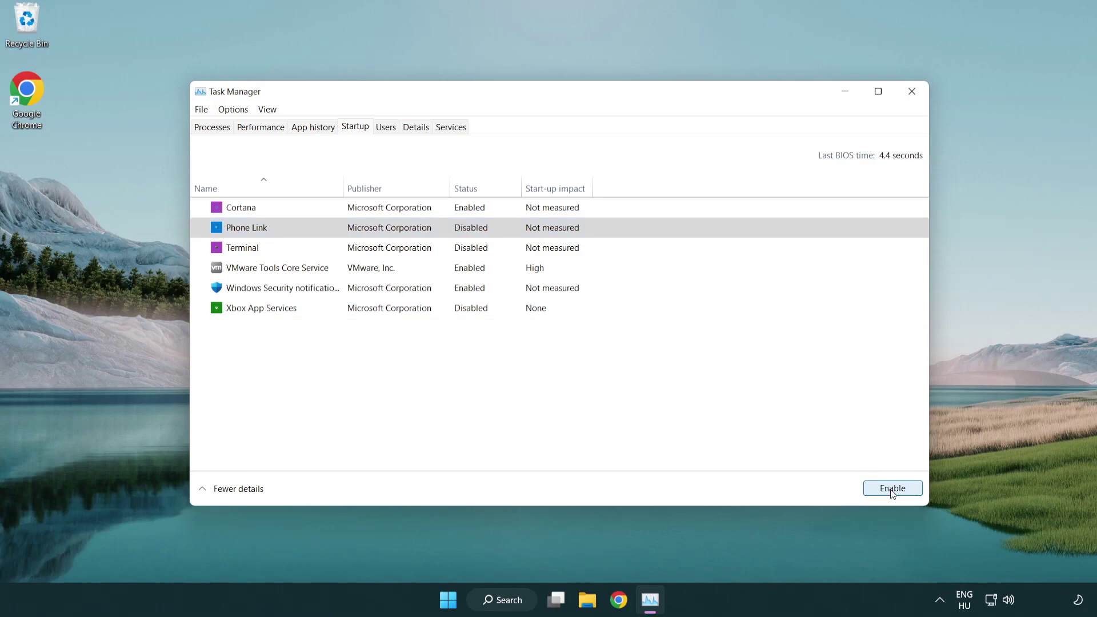
{"action": "left_click", "coordinate": [392, 214]}
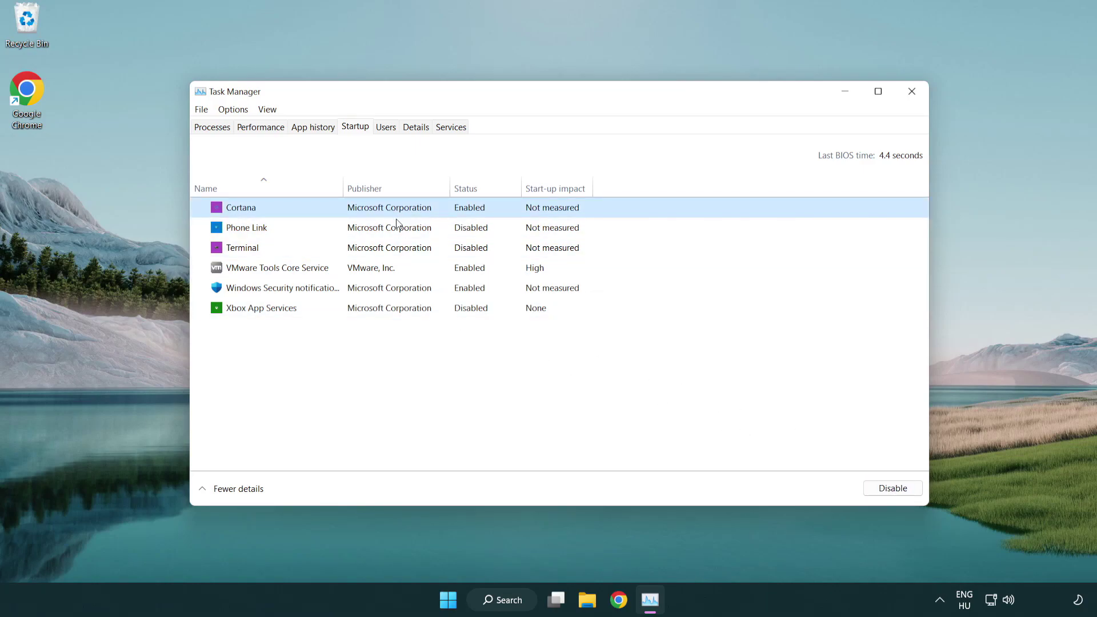
{"action": "left_click", "coordinate": [868, 485]}
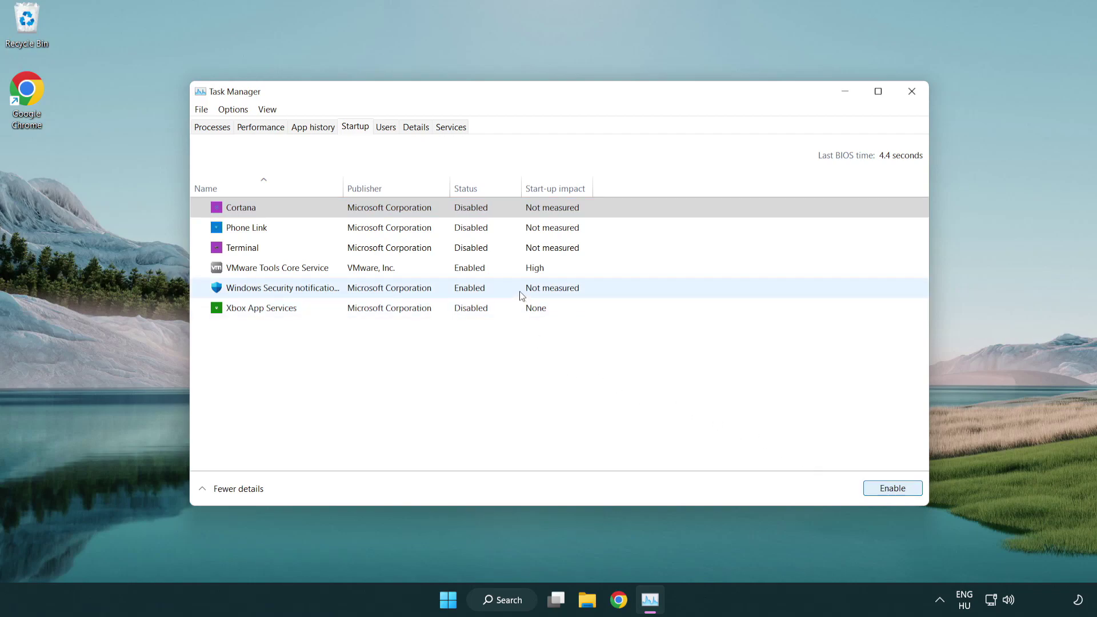
{"action": "left_click", "coordinate": [520, 290]}
{"action": "left_click", "coordinate": [865, 485]}
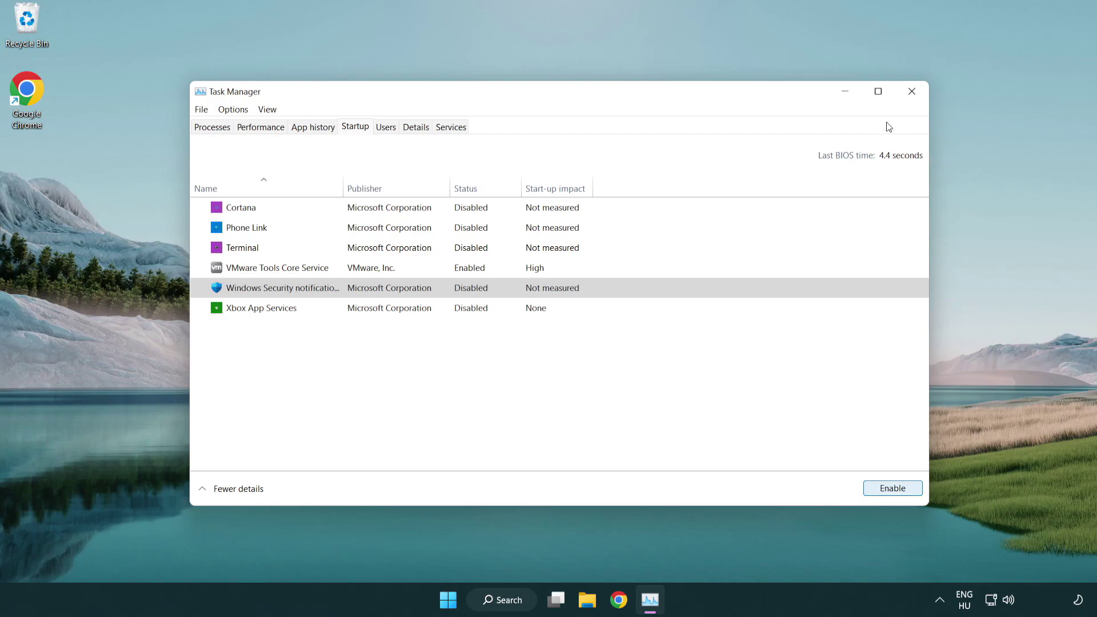
{"action": "left_click", "coordinate": [915, 99]}
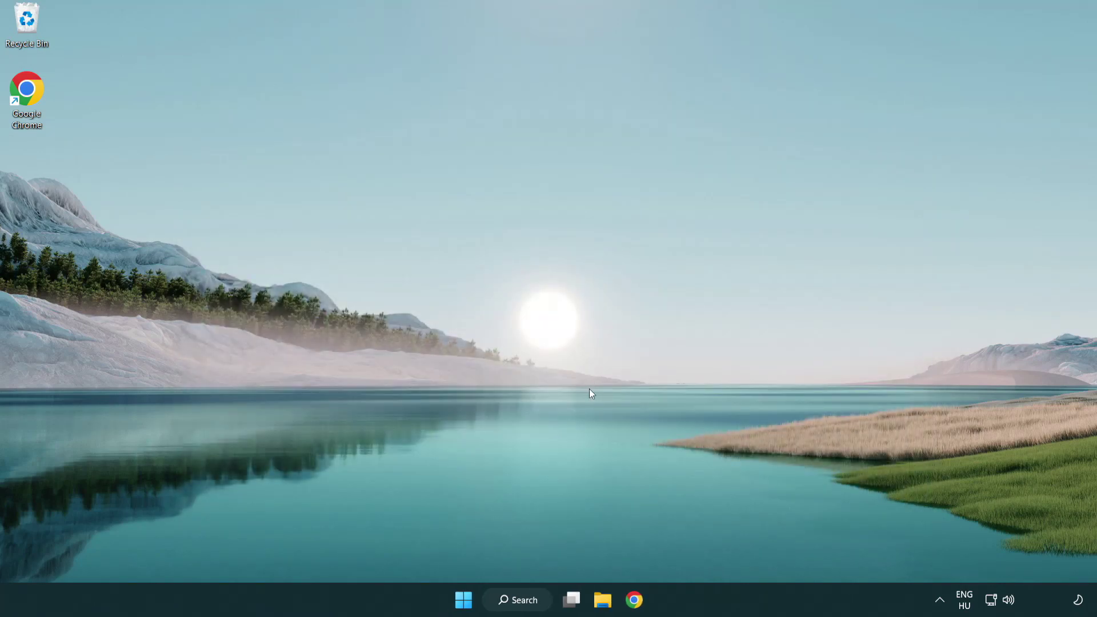
Search for 'cmd' and launch Command Prompt as administrator.
{"action": "left_click", "coordinate": [513, 601]}
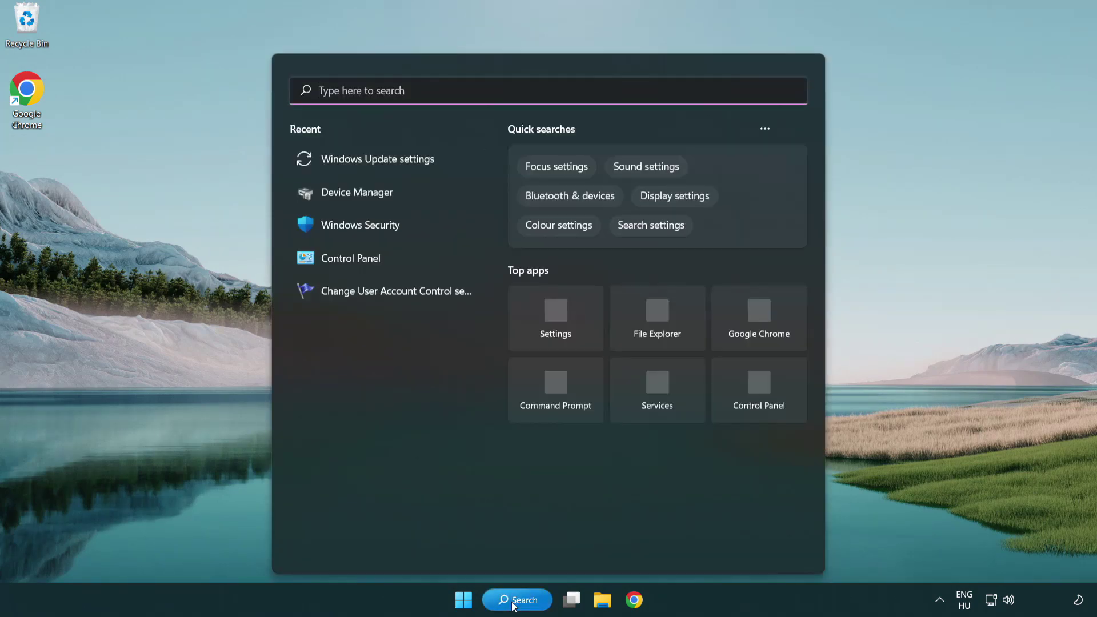
{"action": "type", "text": "c"}
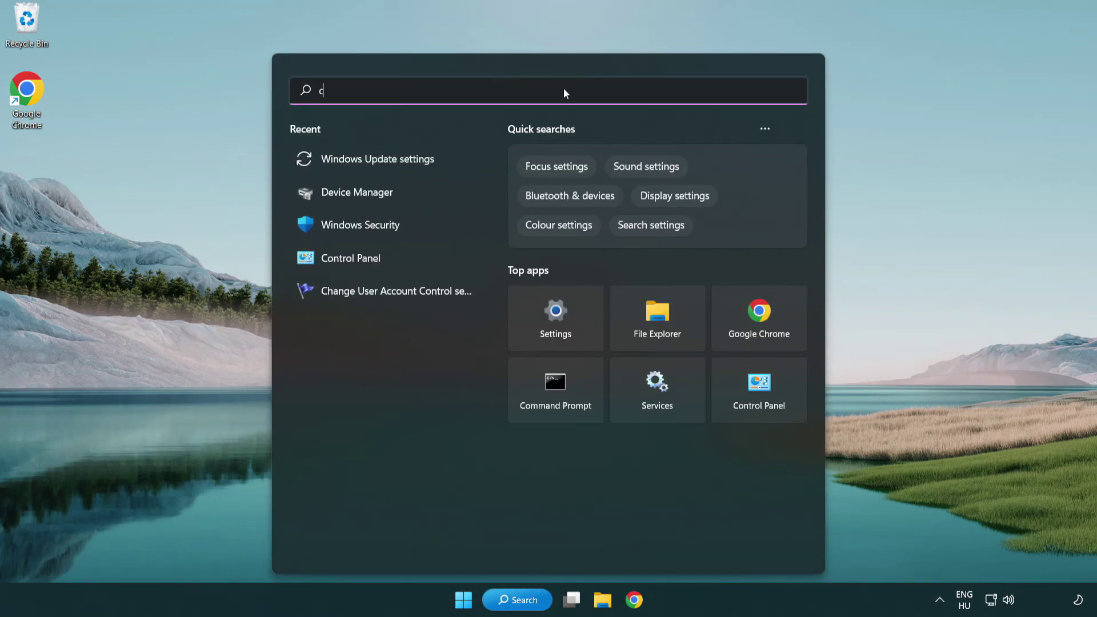
{"action": "type", "text": "md"}
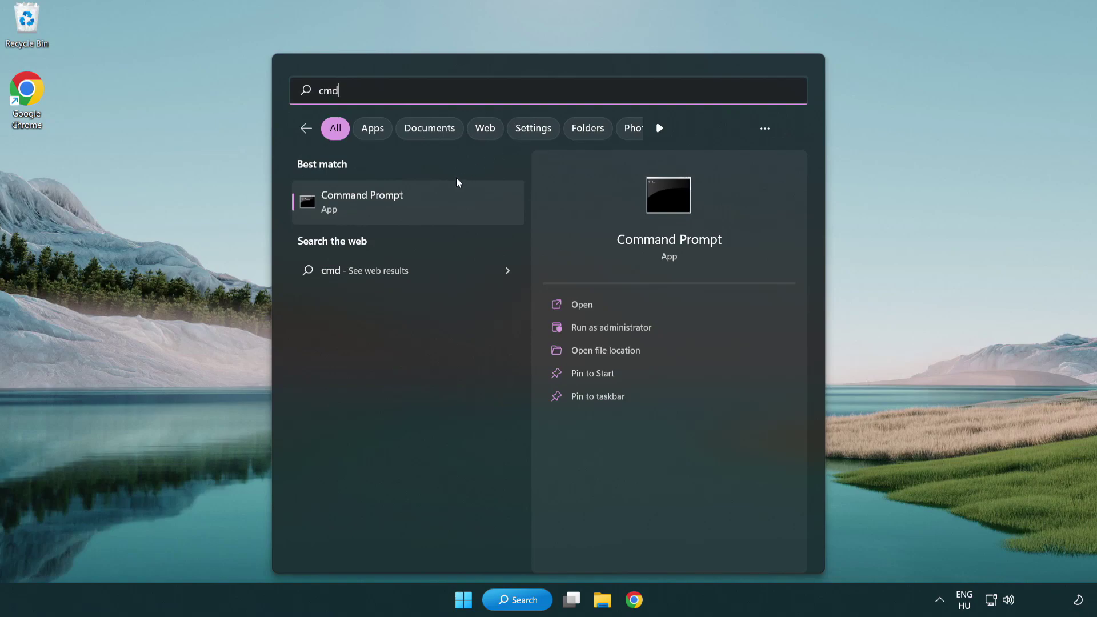
{"action": "right_click", "coordinate": [420, 210]}
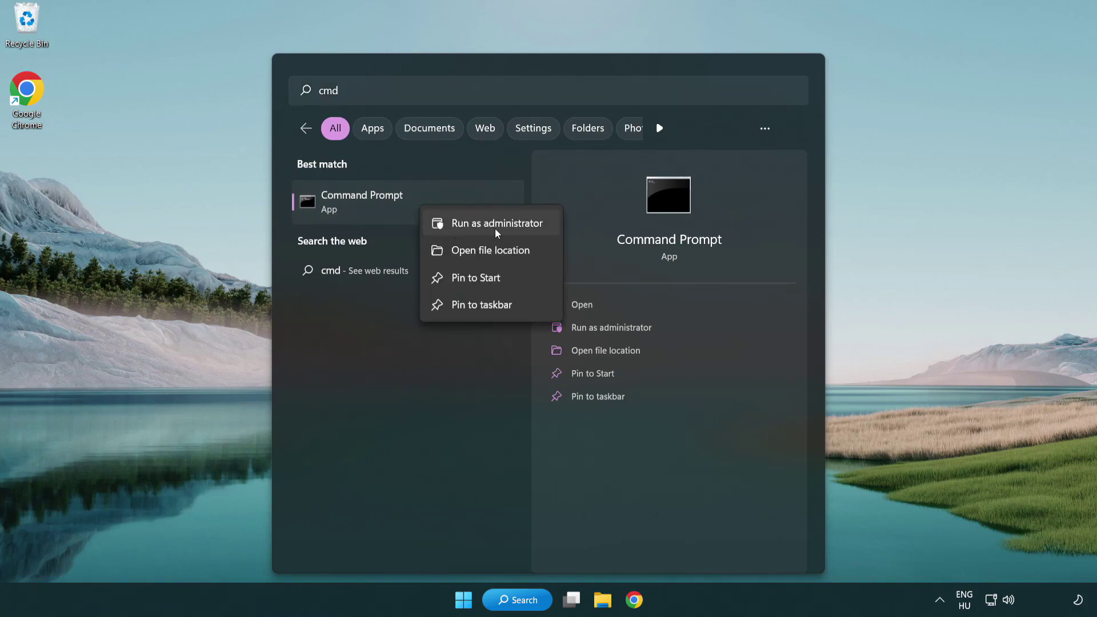
{"action": "left_click", "coordinate": [495, 228]}
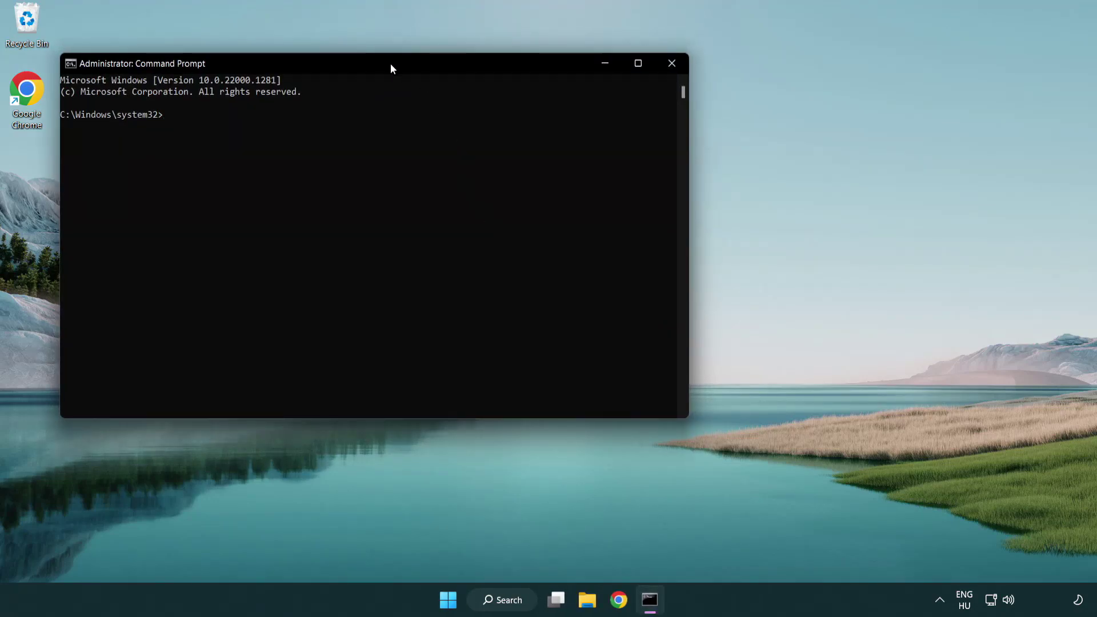
Run sfc /scannow and let verification reach 100% with no integrity violations.
{"action": "left_click_drag", "start_coordinate": [391, 69], "coordinate": [553, 116]}
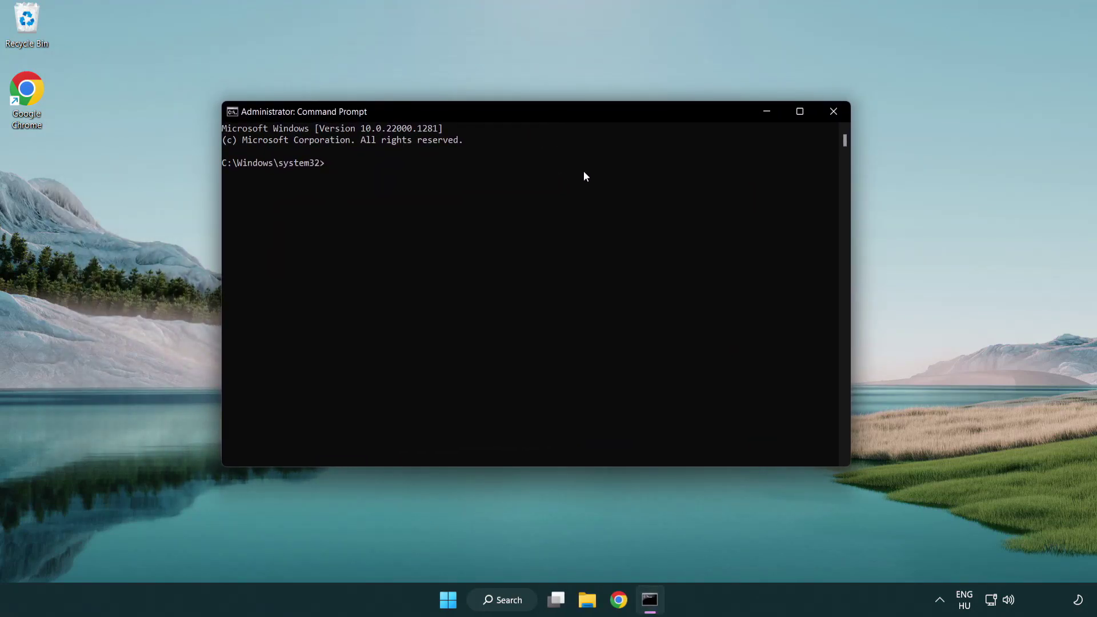
{"action": "type", "text": "sfc /"}
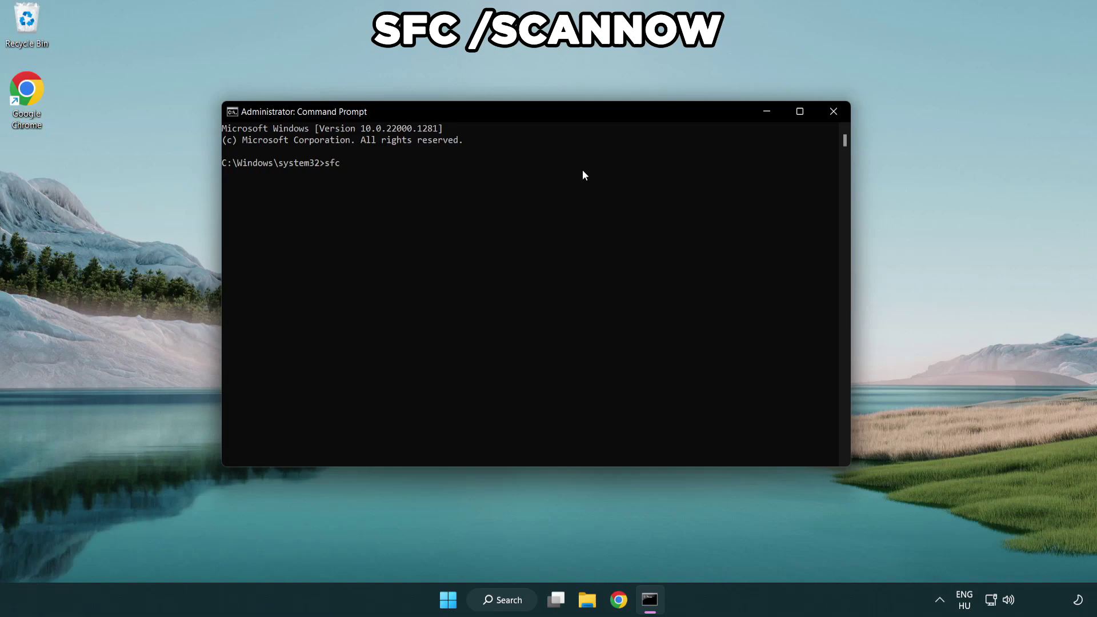
{"action": "type", "text": "scannow"}
{"action": "key", "text": "Return"}
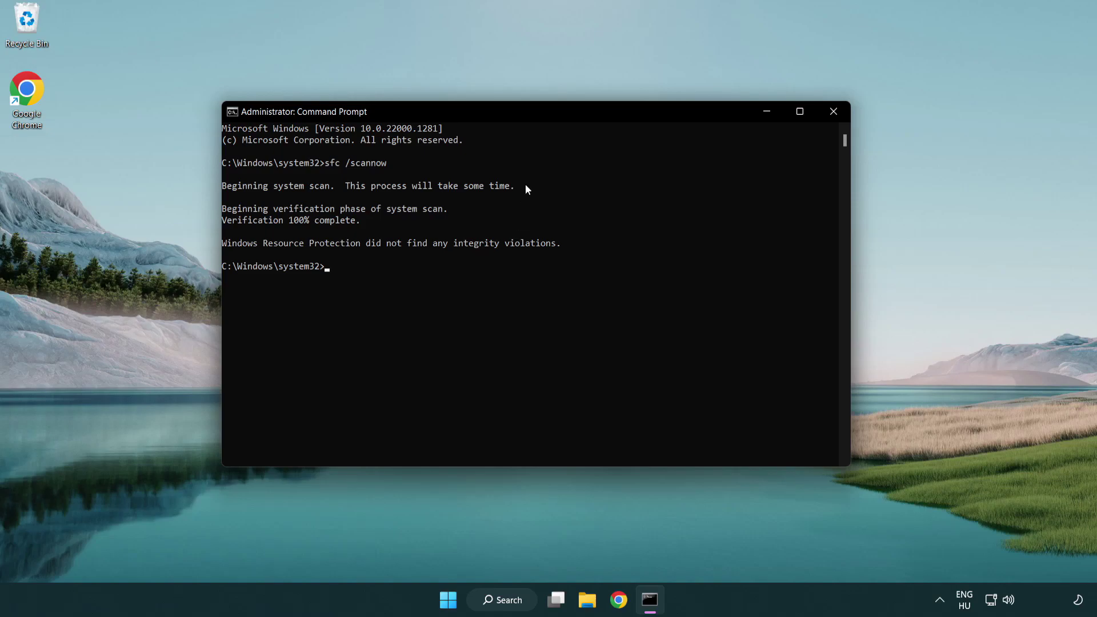
Close the finished Command Prompt and bring up the Start menu's power options.
{"action": "left_click", "coordinate": [834, 111]}
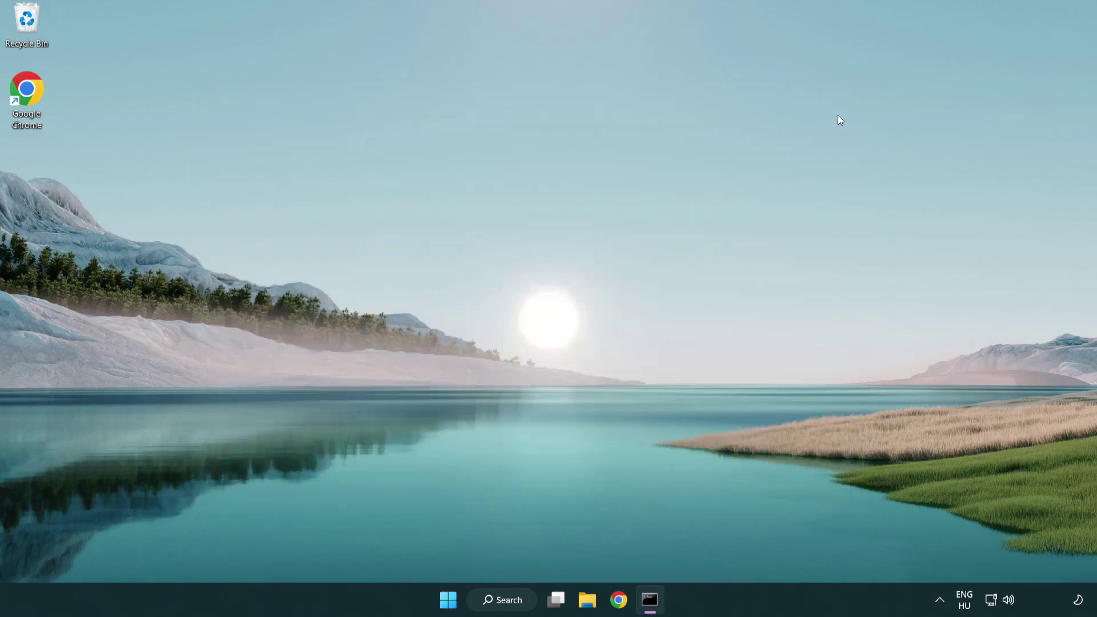
{"action": "left_click", "coordinate": [464, 599]}
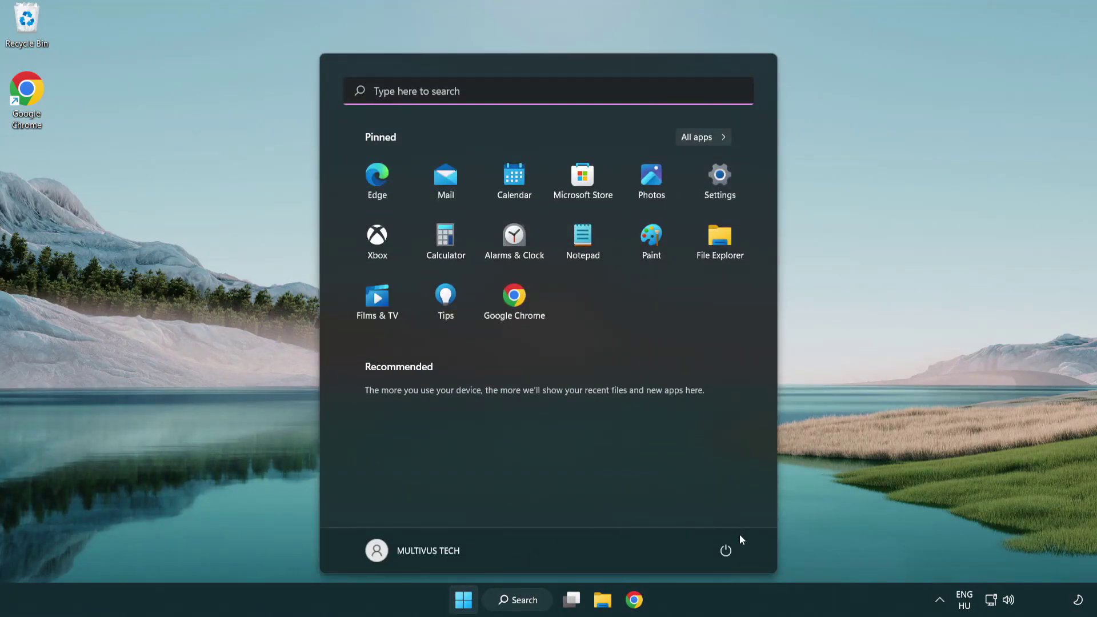
{"action": "left_click", "coordinate": [725, 550]}
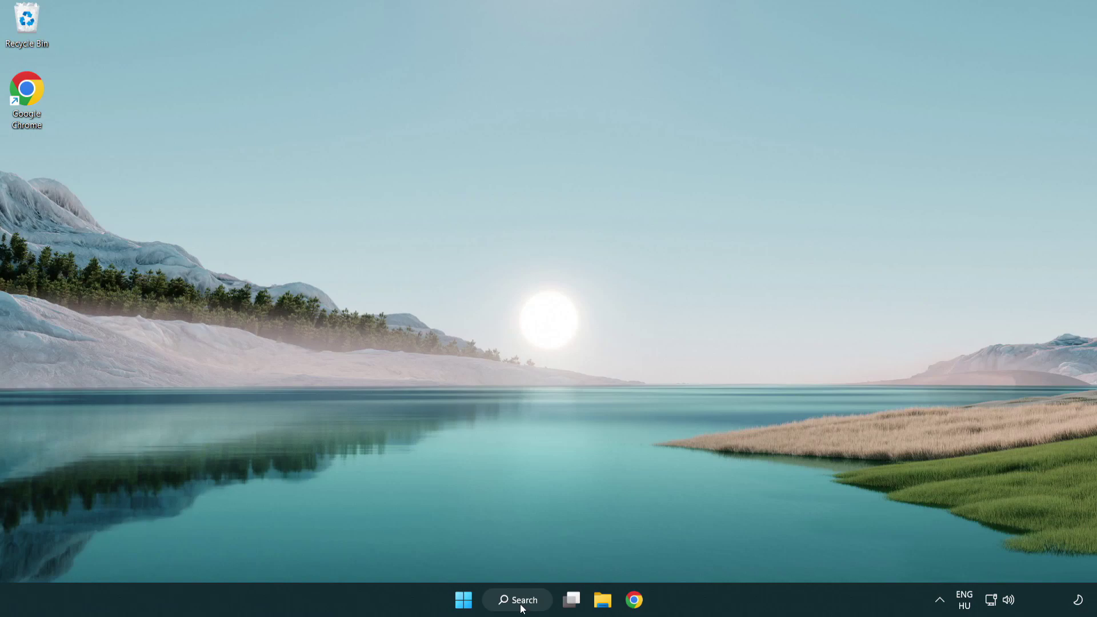
Search 'security' and go to Windows Security's Virus & threat protection exclusions list.
{"action": "left_click", "coordinate": [521, 609]}
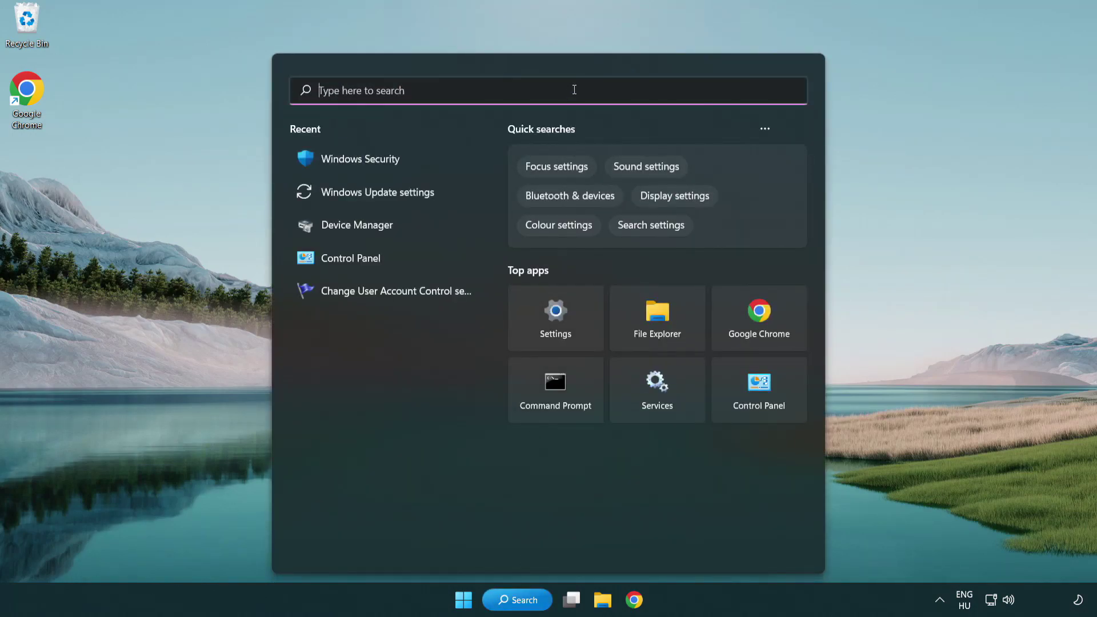
{"action": "type", "text": "secu"}
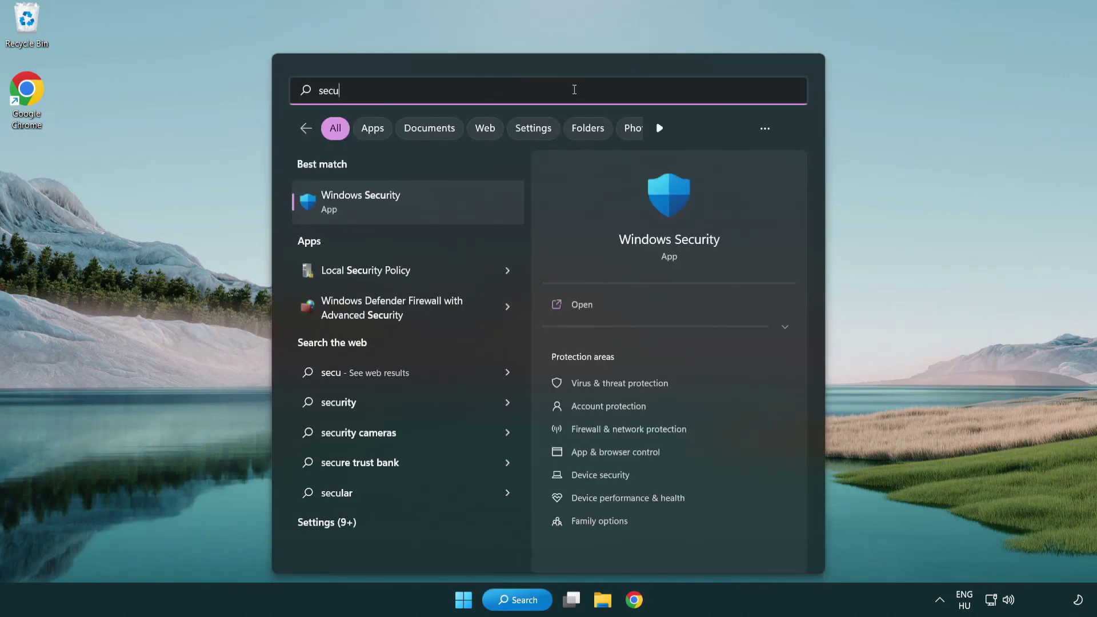
{"action": "type", "text": "rity"}
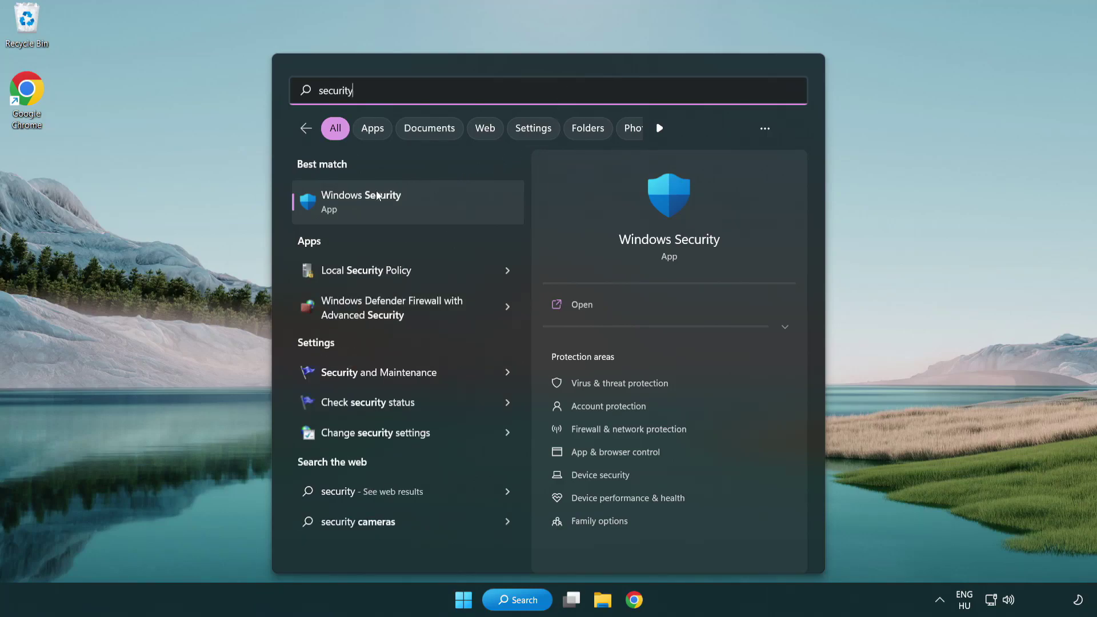
{"action": "left_click", "coordinate": [449, 209]}
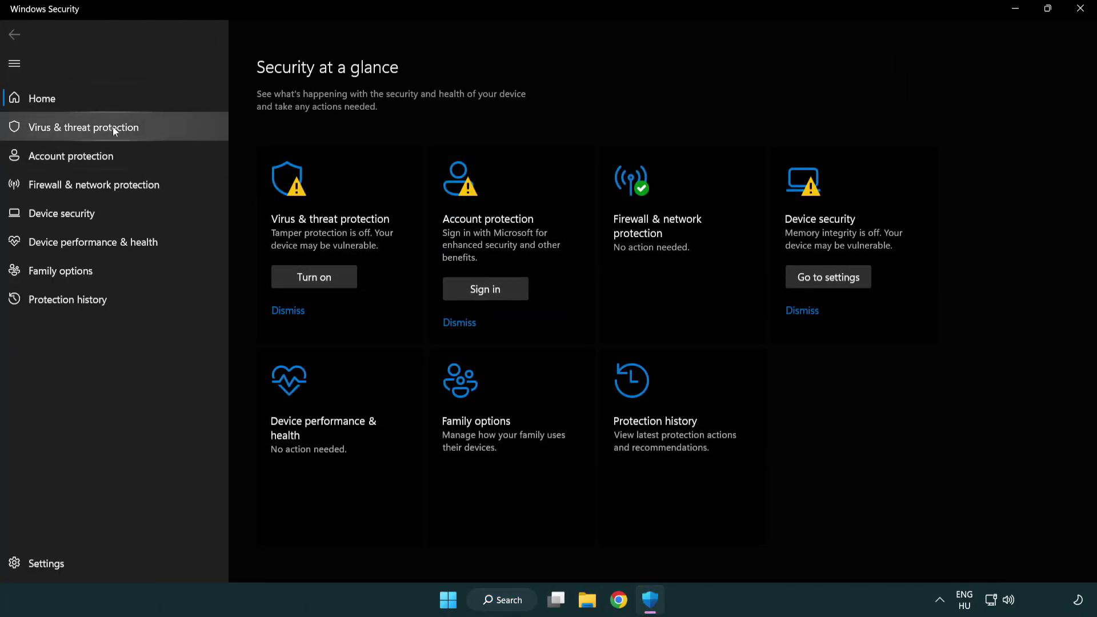
{"action": "left_click", "coordinate": [165, 128]}
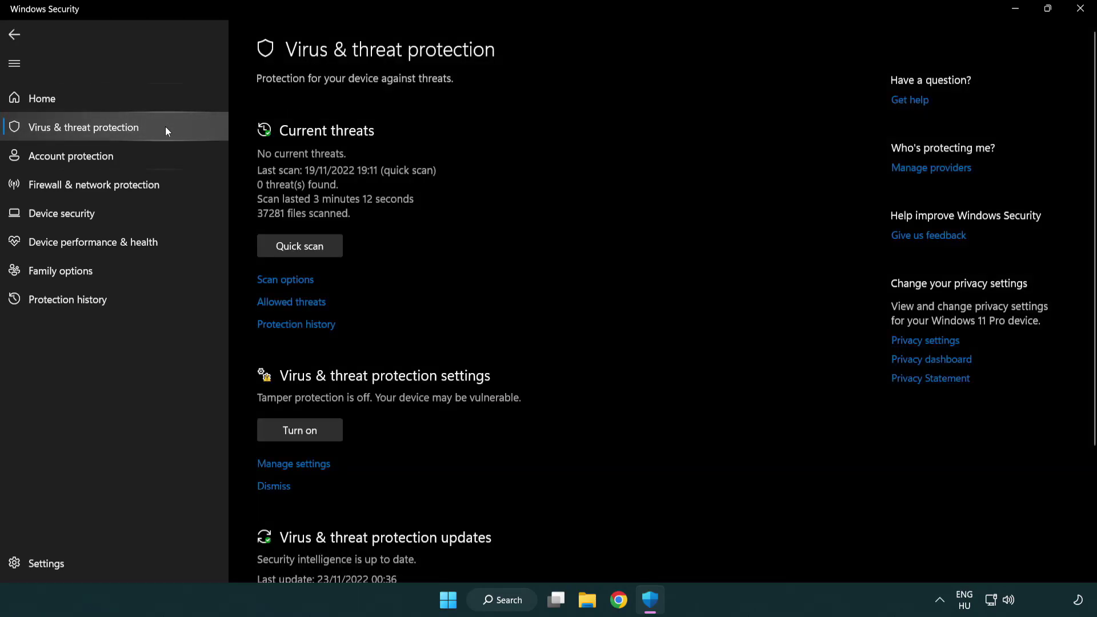
{"action": "scroll", "coordinate": [319, 246], "scroll_direction": "down", "scroll_amount": 3}
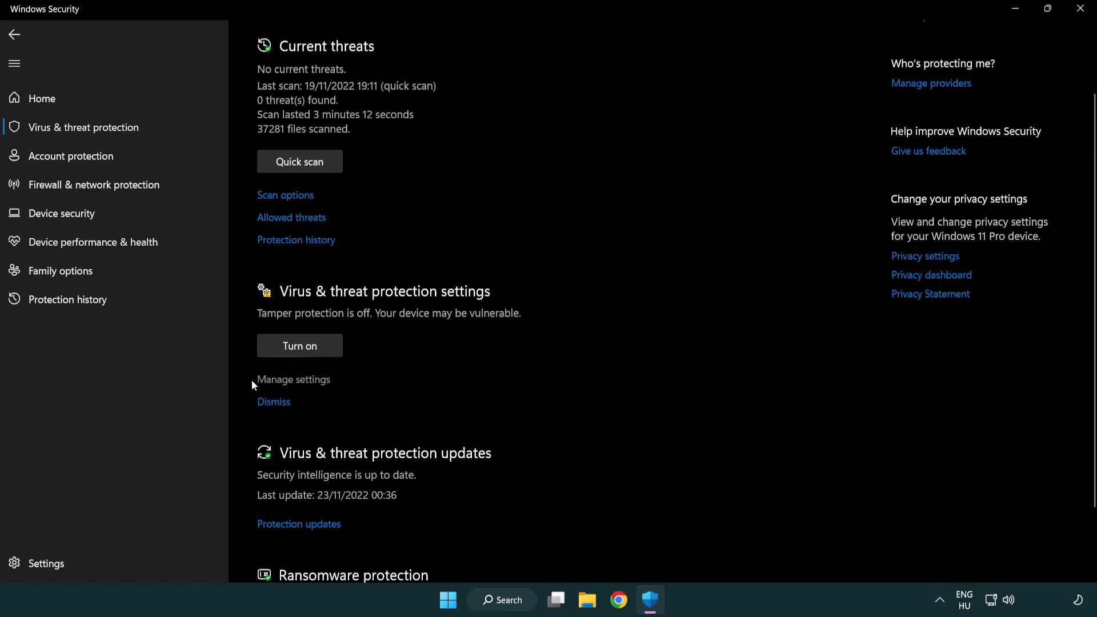
{"action": "left_click", "coordinate": [292, 380]}
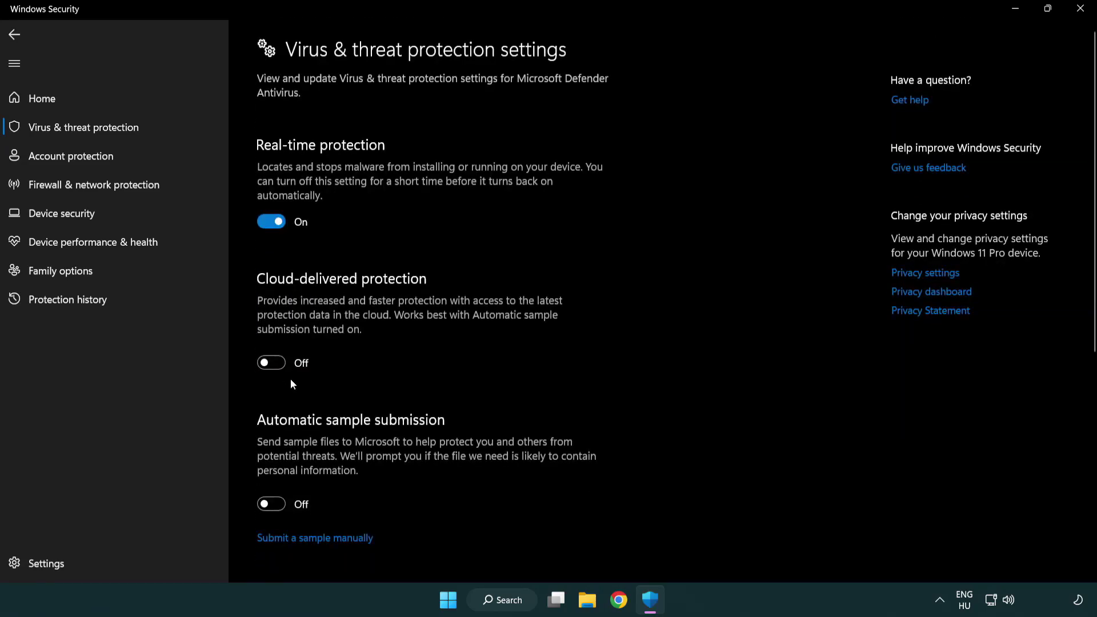
{"action": "scroll", "coordinate": [292, 379], "scroll_direction": "down", "scroll_amount": 14}
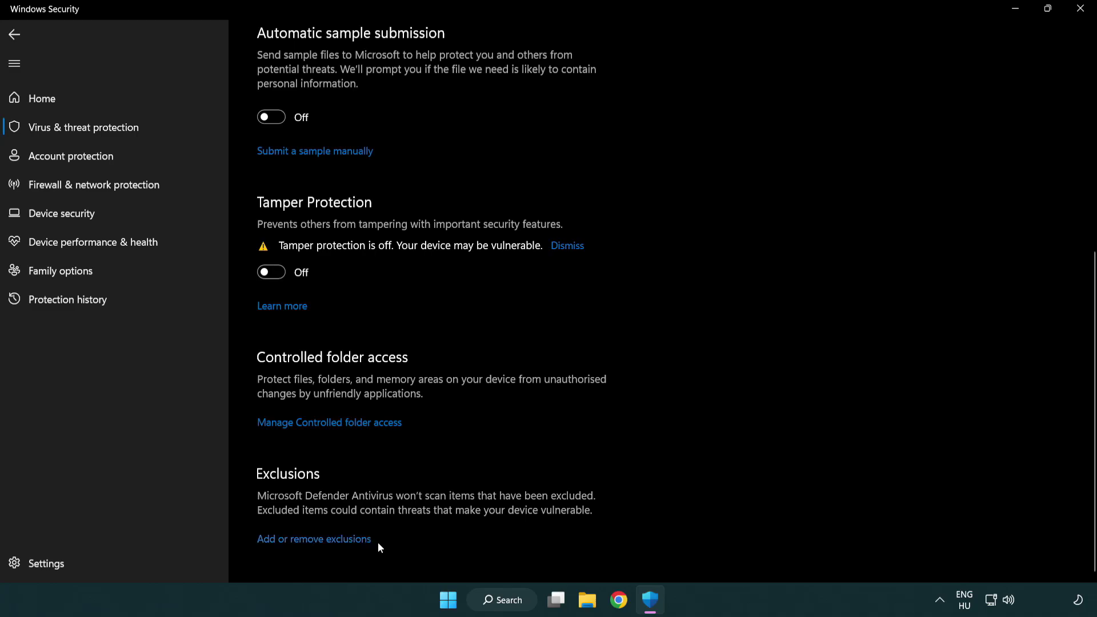
{"action": "left_click", "coordinate": [348, 540]}
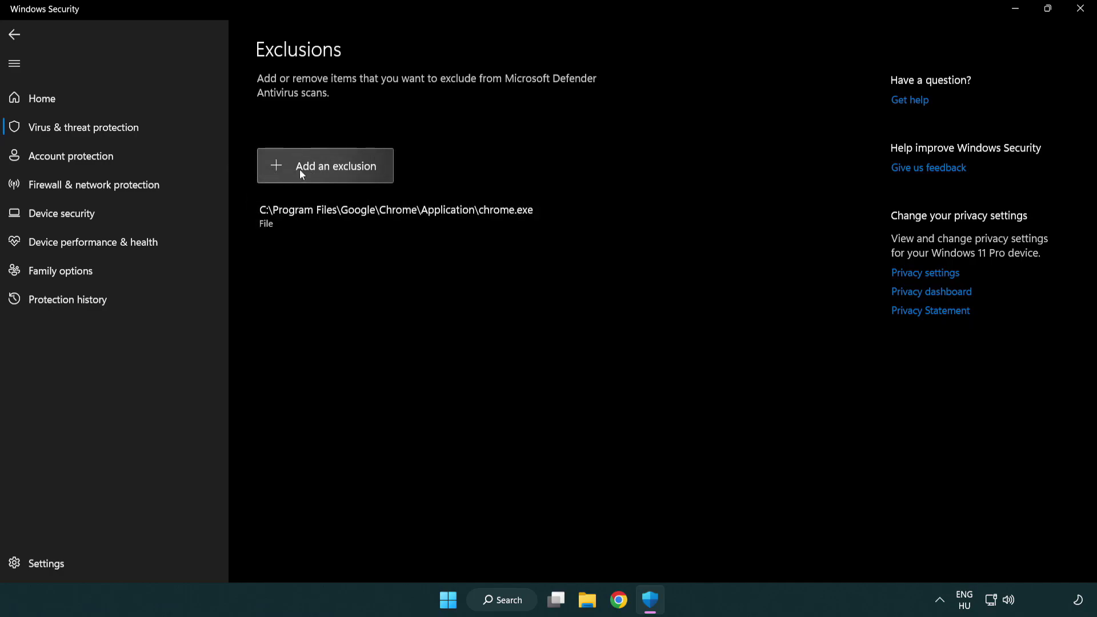
Add the shortcut in C:\Program Files (x86)\NOT WORKING APP as a Defender file exclusion.
{"action": "left_click", "coordinate": [329, 169]}
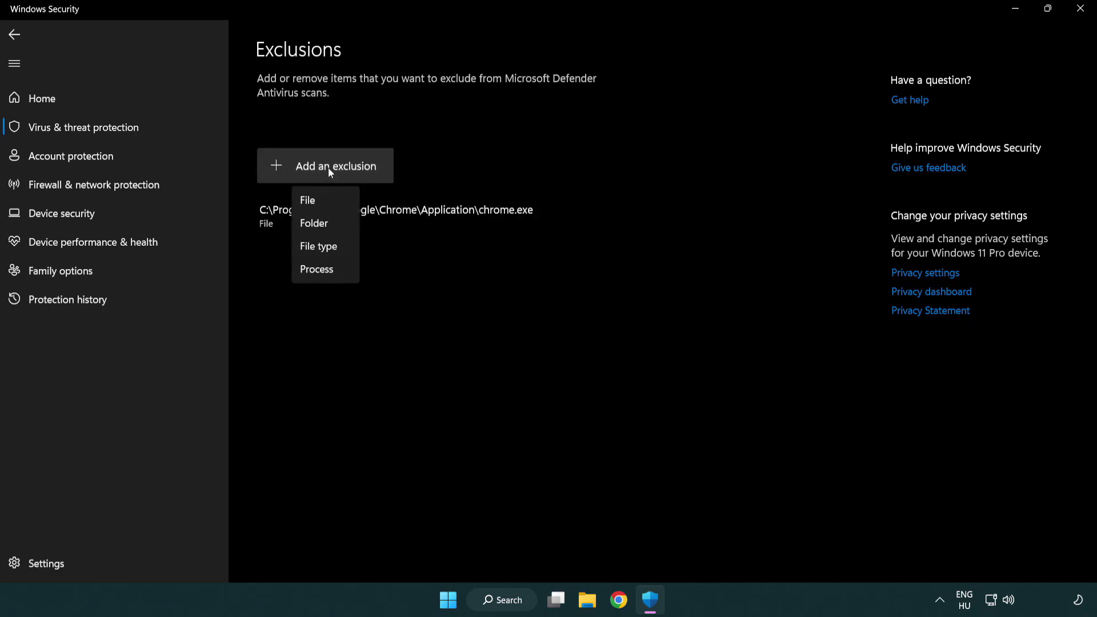
{"action": "left_click", "coordinate": [331, 203]}
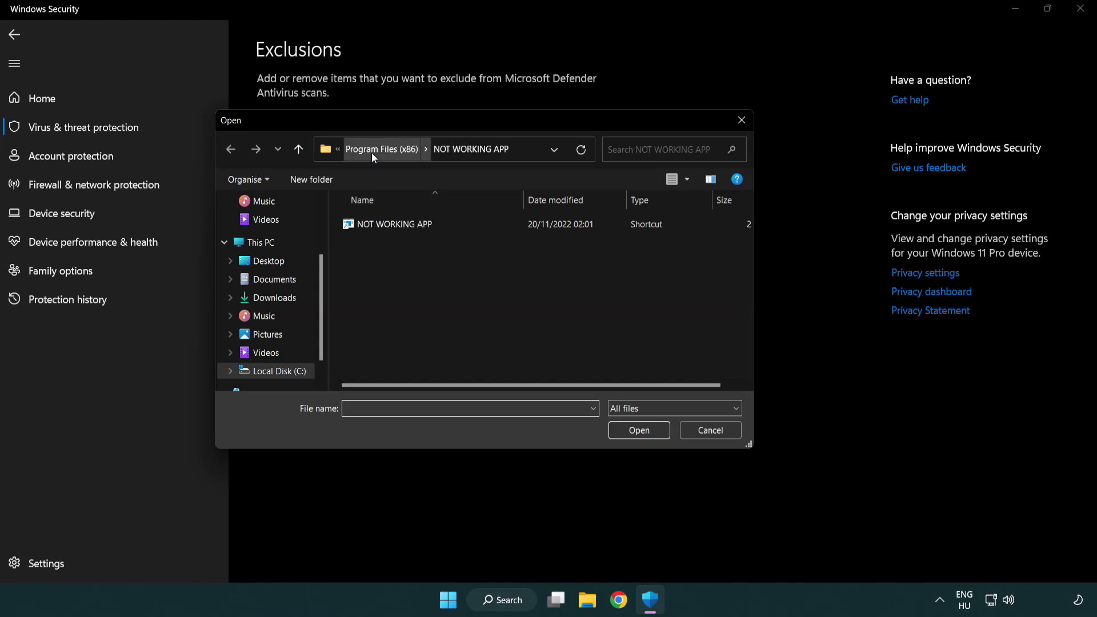
{"action": "left_click", "coordinate": [371, 149]}
{"action": "left_click", "coordinate": [376, 150]}
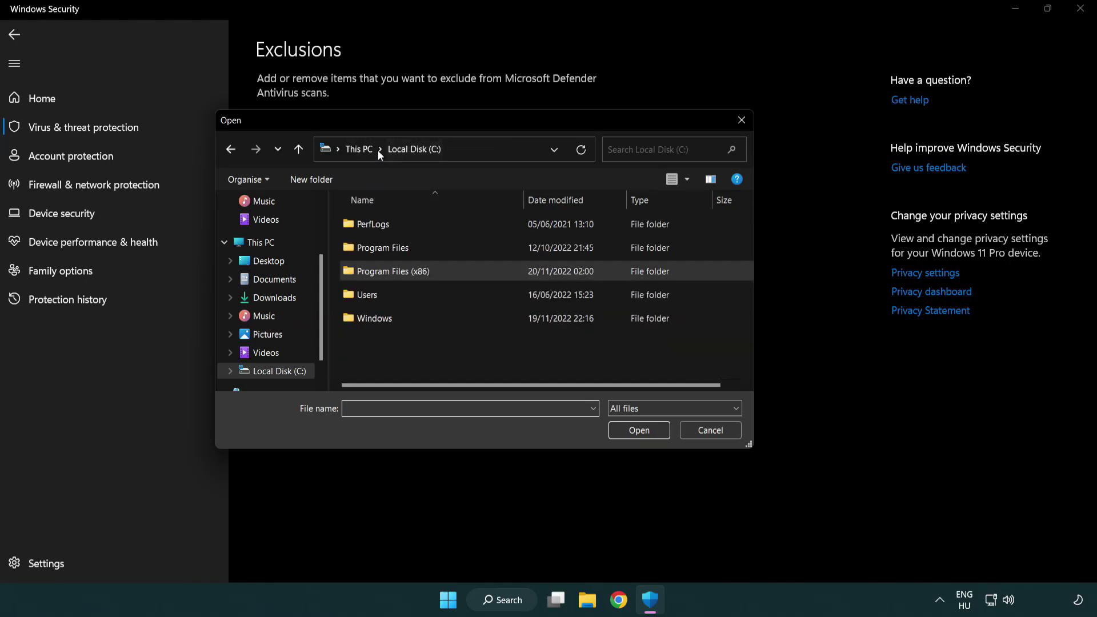
{"action": "left_click", "coordinate": [372, 151]}
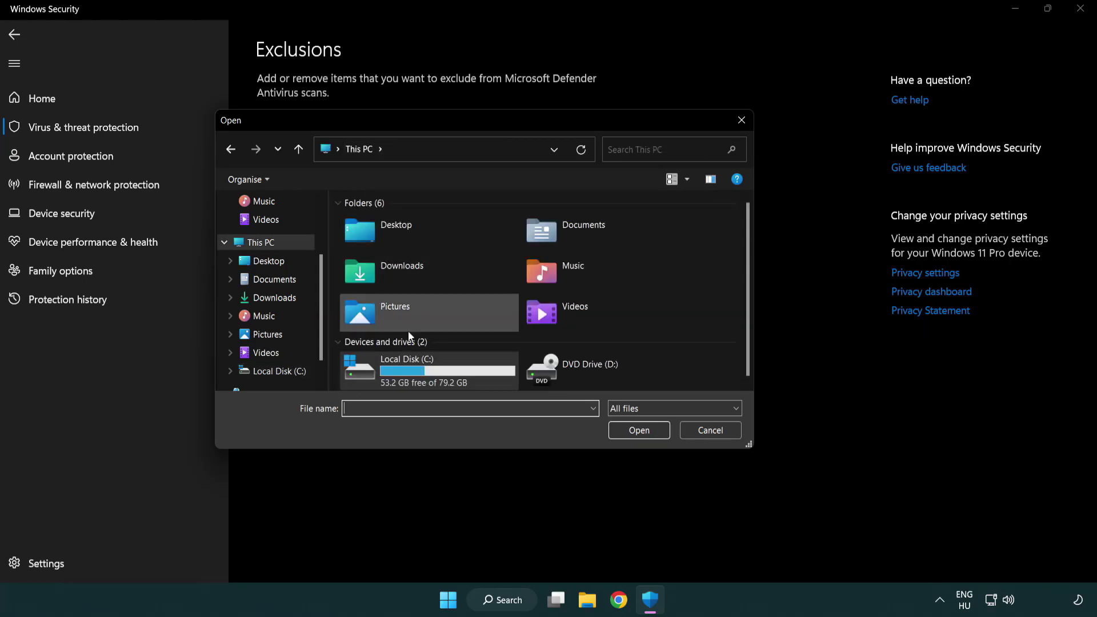
{"action": "double_click", "coordinate": [400, 377]}
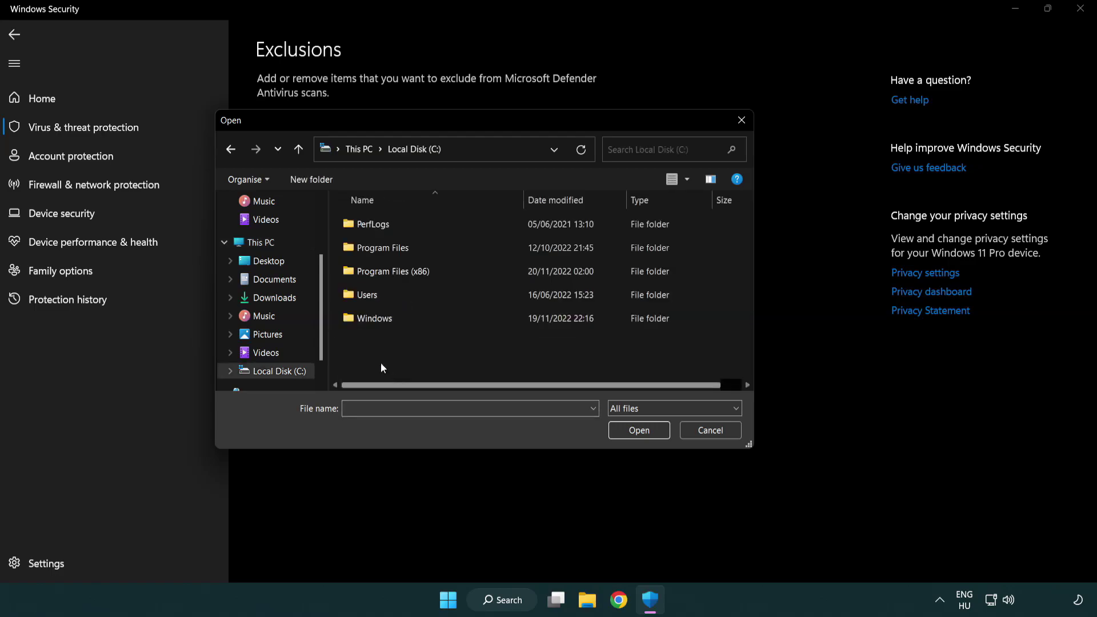
{"action": "double_click", "coordinate": [401, 269]}
{"action": "double_click", "coordinate": [410, 371]}
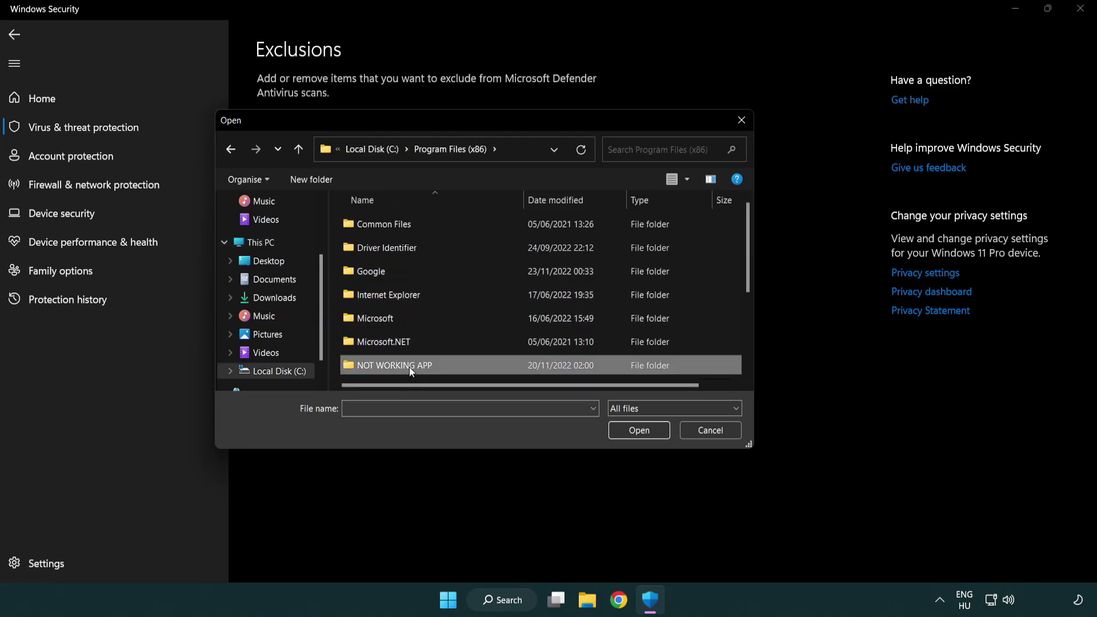
{"action": "left_click", "coordinate": [386, 223]}
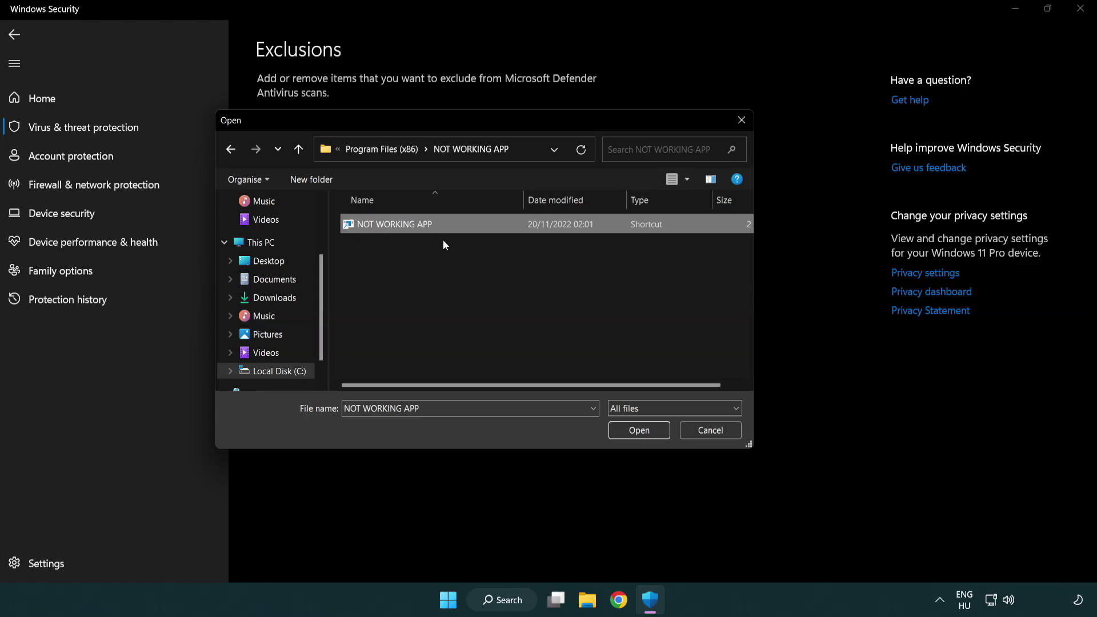
{"action": "left_click", "coordinate": [638, 432]}
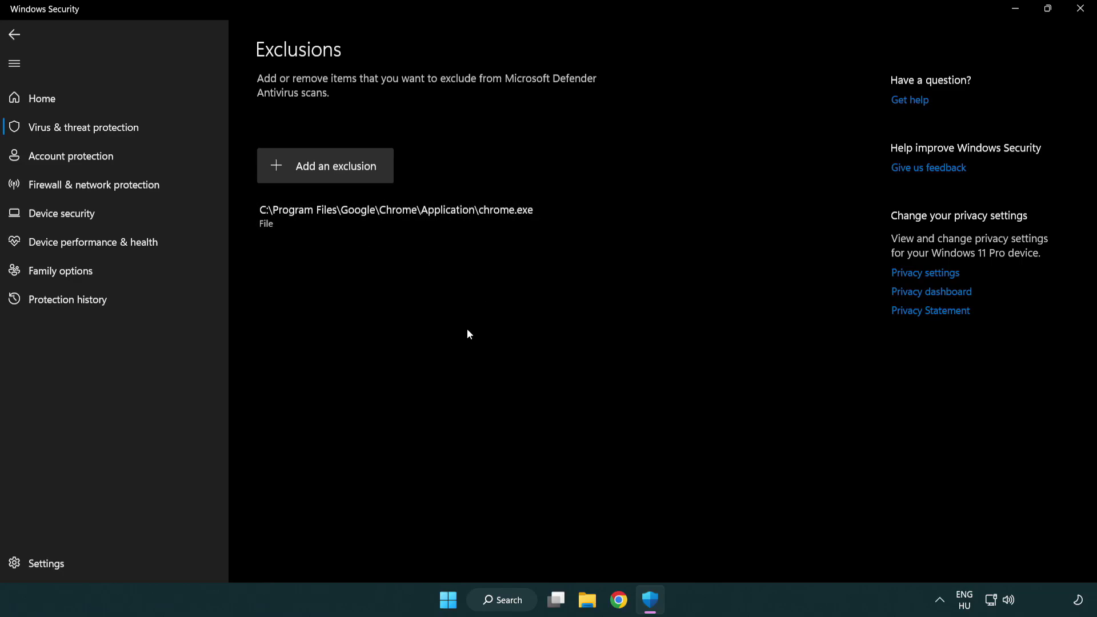
Close Windows Security and open the Start menu's power options to restart.
{"action": "left_click", "coordinate": [1081, 11]}
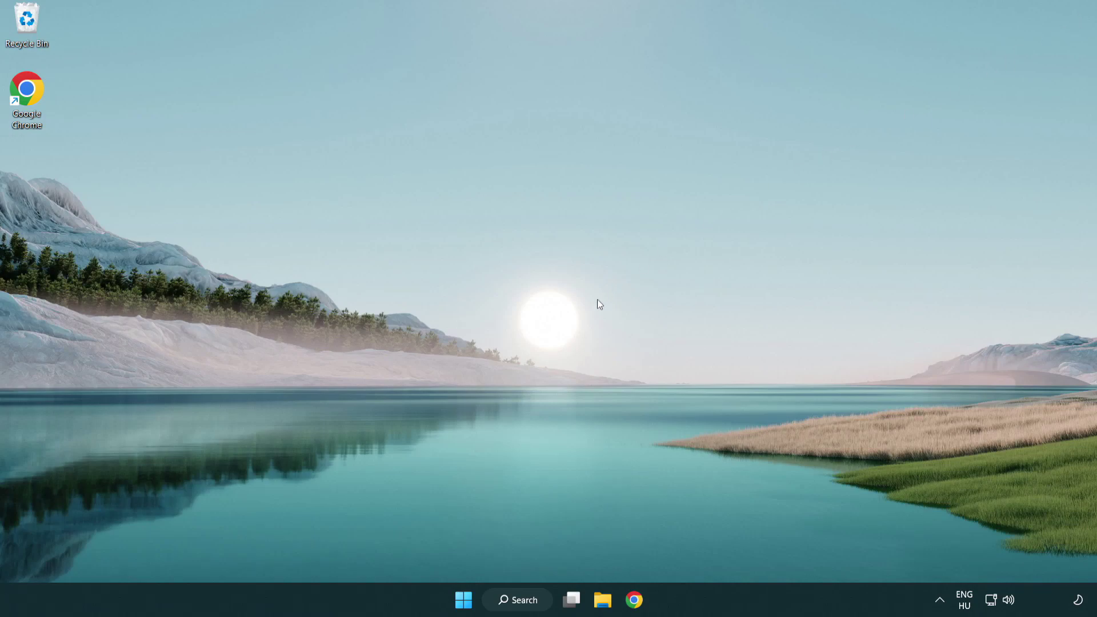
{"action": "left_click", "coordinate": [460, 601]}
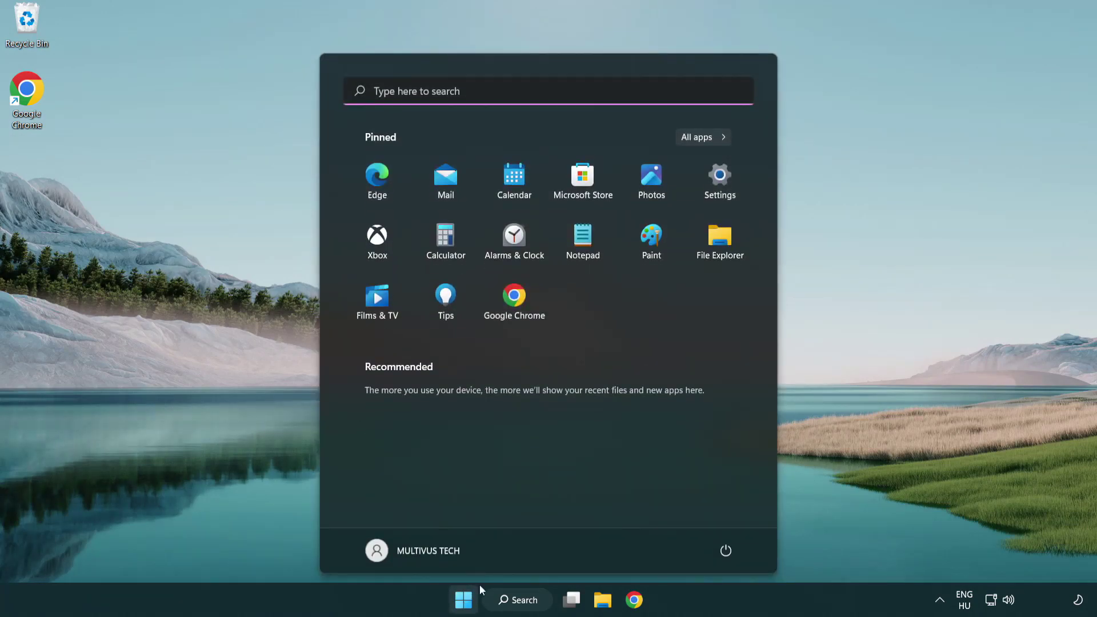
{"action": "left_click", "coordinate": [726, 550]}
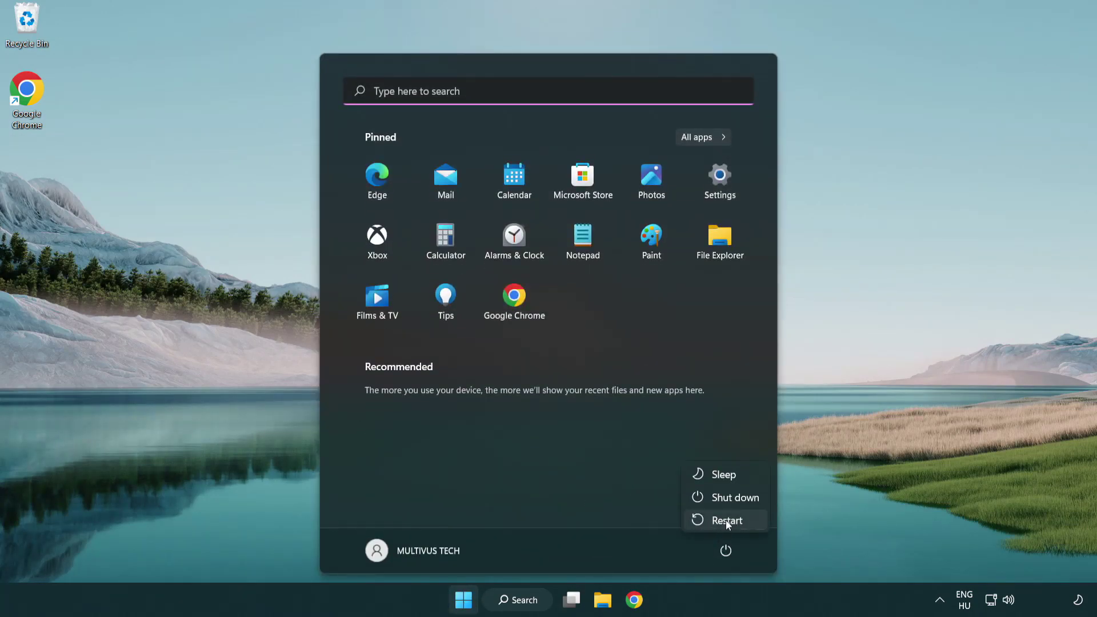